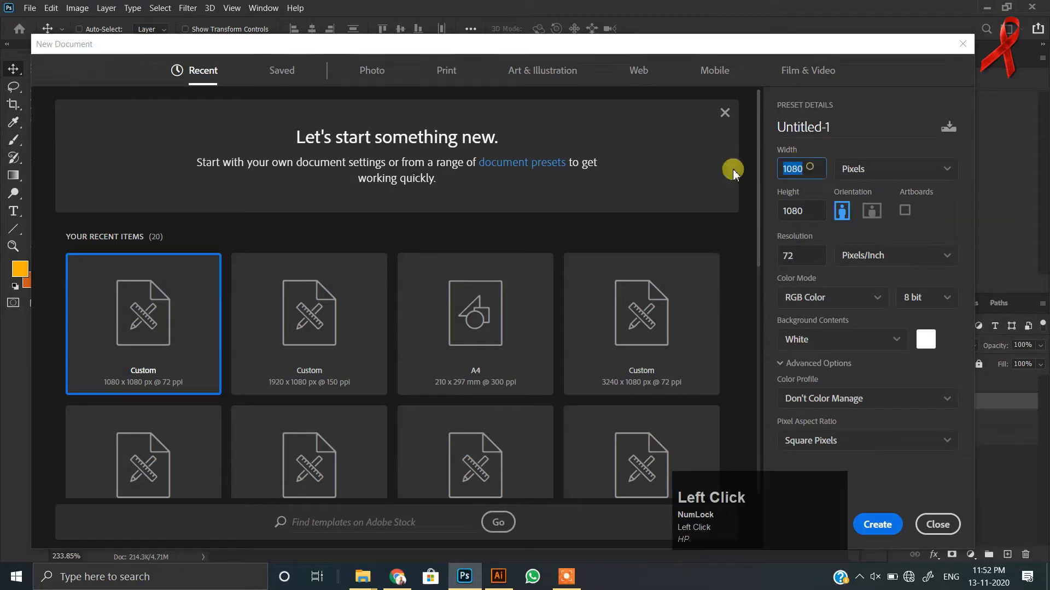
# Create a new 1080 × 1080 pixel document named Diwali Sweet Banner.
pyautogui.moveTo(862, 125); pyautogui.dragTo(758, 139)
pyautogui.write('Diwali ')
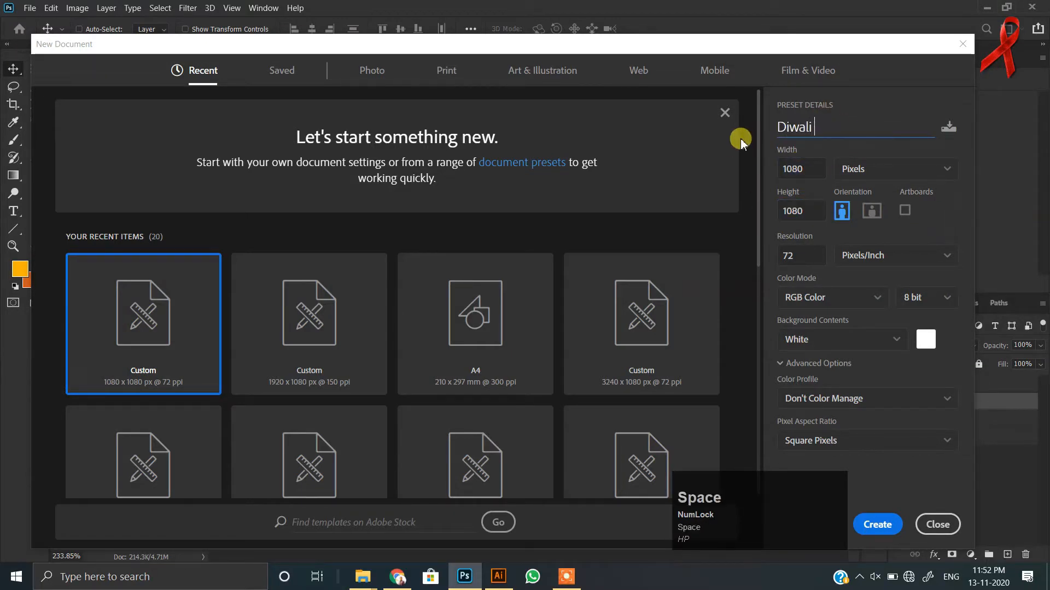
pyautogui.write('Sweet Banner')
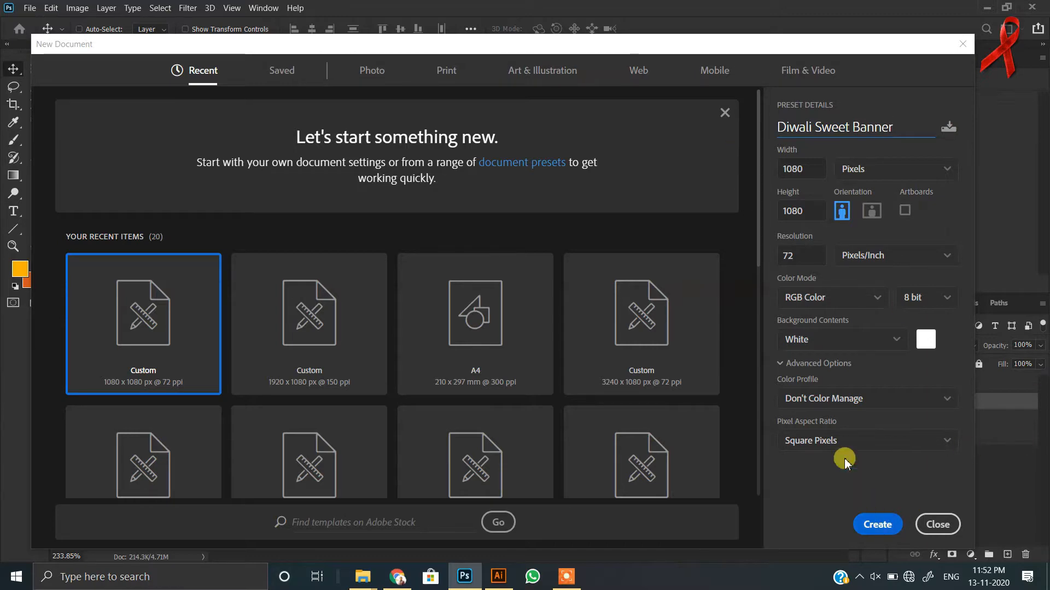
pyautogui.click(877, 524)
pyautogui.scroll(-3, 431, 230)
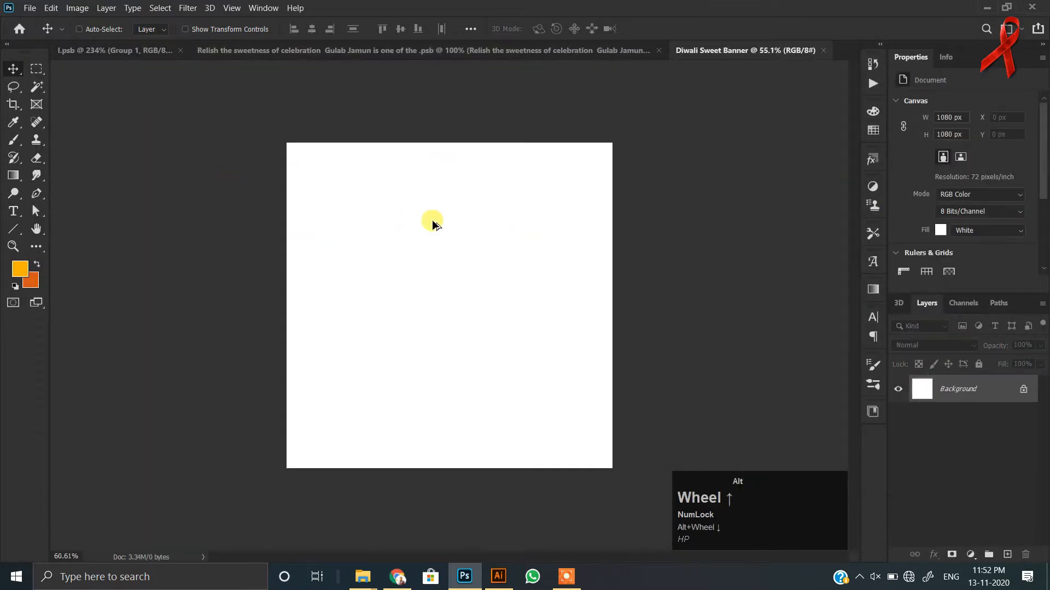
# Place Gulab Jamun.png from the Diwali Food post folder, scaled to about 432 × 465 px in the canvas's upper-right corner.
pyautogui.moveTo(362, 583)
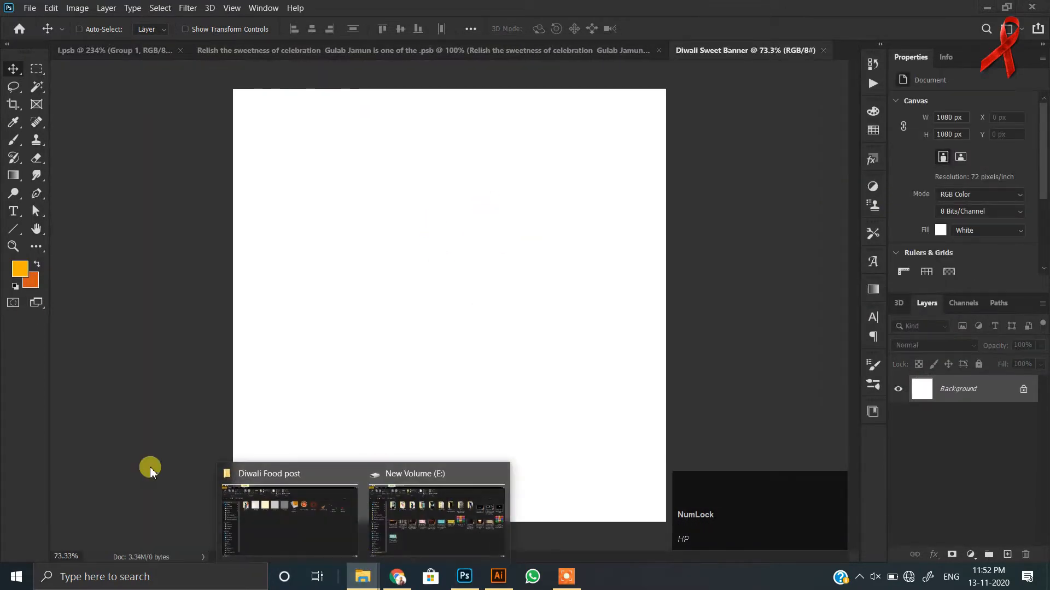
pyautogui.click(268, 482)
pyautogui.click(724, 162)
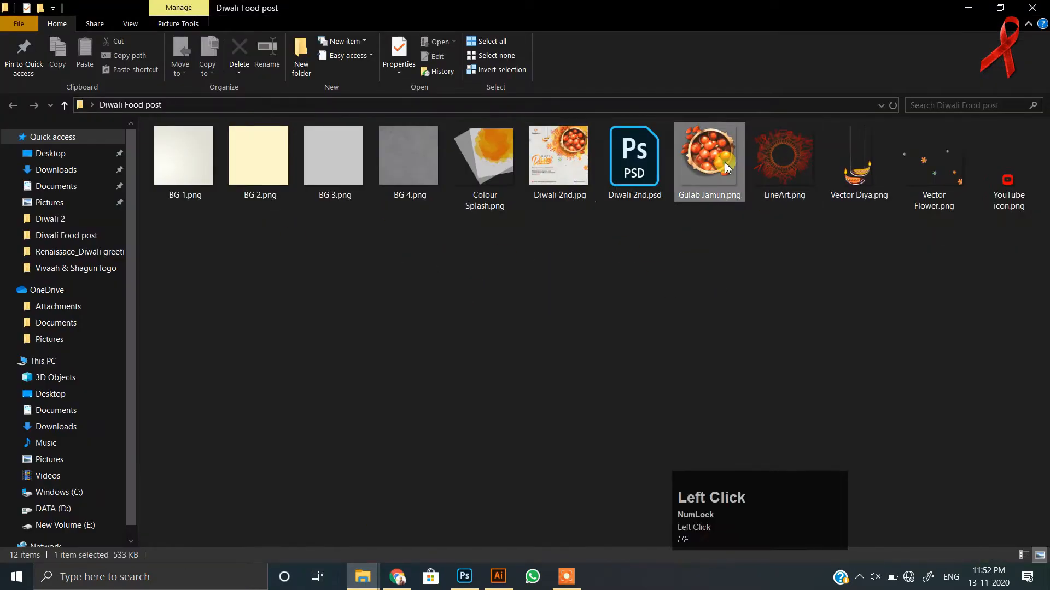
pyautogui.moveTo(705, 169); pyautogui.dragTo(544, 263)
pyautogui.moveTo(456, 326); pyautogui.dragTo(557, 230)
pyautogui.moveTo(441, 332); pyautogui.dragTo(490, 276)
pyautogui.moveTo(561, 202); pyautogui.dragTo(553, 206)
pyautogui.press('Return')
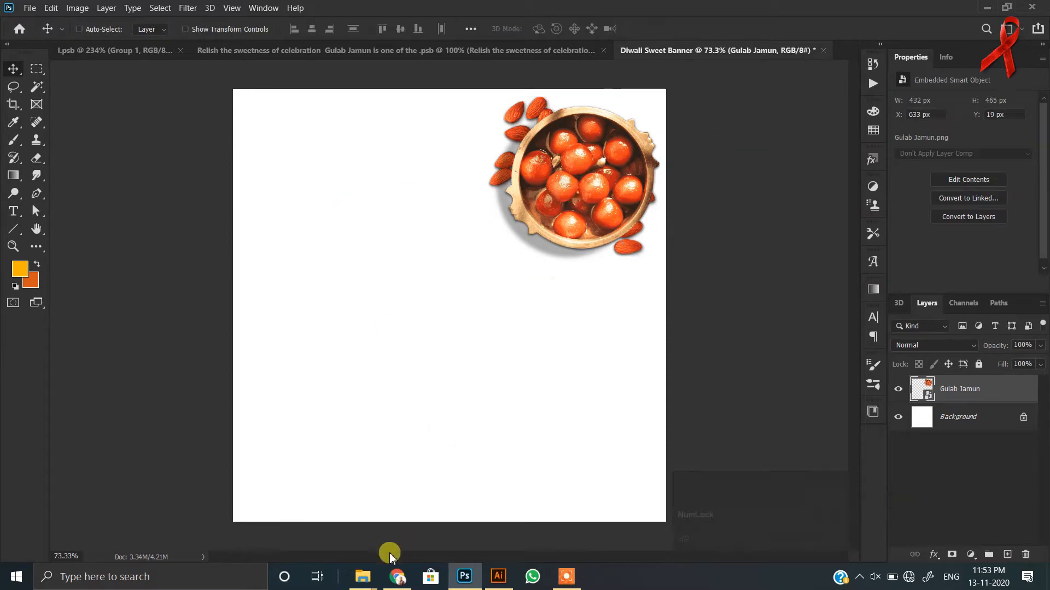
# Place BG 1.png over the full canvas and move its layer beneath the Gulab Jamun layer.
pyautogui.moveTo(362, 575)
pyautogui.click(290, 508)
pyautogui.moveTo(187, 165); pyautogui.dragTo(340, 260)
pyautogui.scroll(1, 431, 232)
pyautogui.press('Return')
pyautogui.moveTo(978, 428); pyautogui.dragTo(978, 430)
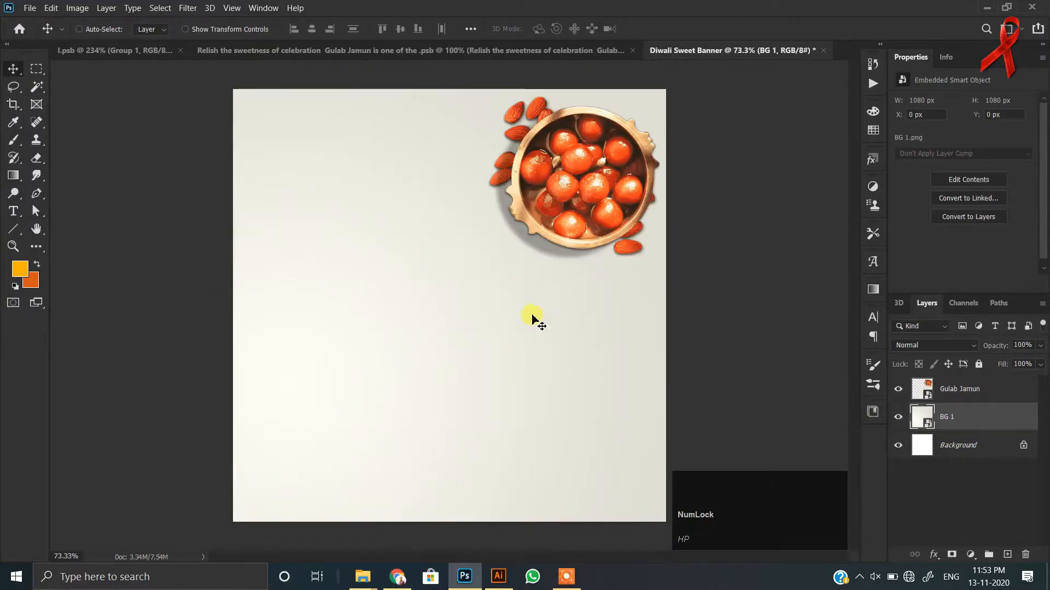
# Place BG 2.png over the full canvas, directly above the BG 1 layer.
pyautogui.click(365, 581)
pyautogui.moveTo(255, 153); pyautogui.dragTo(448, 371)
pyautogui.press('Return')
# Set the BG 2 layer's blend mode to Lighten and its opacity to 85%.
pyautogui.keyDown('alt'); pyautogui.scroll(2, 458, 261); pyautogui.keyUp('alt')
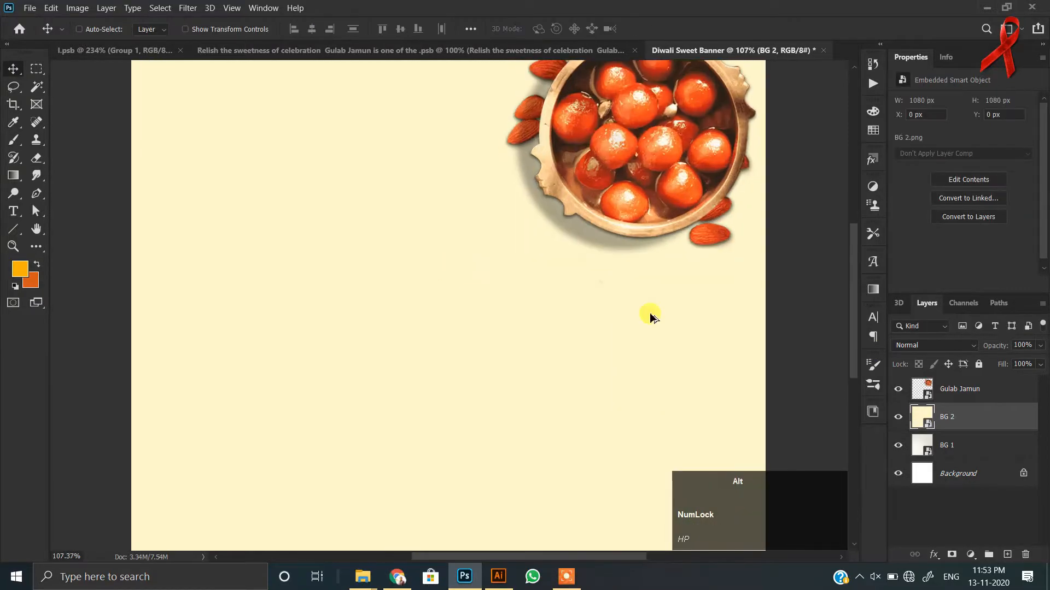
pyautogui.click(971, 347)
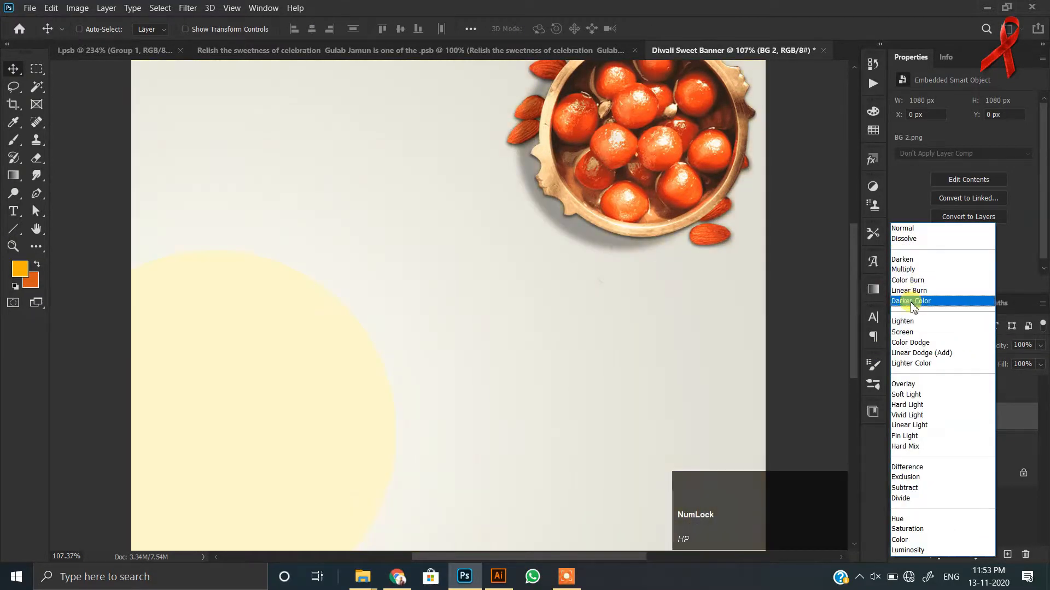
pyautogui.click(924, 322)
pyautogui.keyDown('alt'); pyautogui.scroll(-1, 518, 291); pyautogui.keyUp('alt')
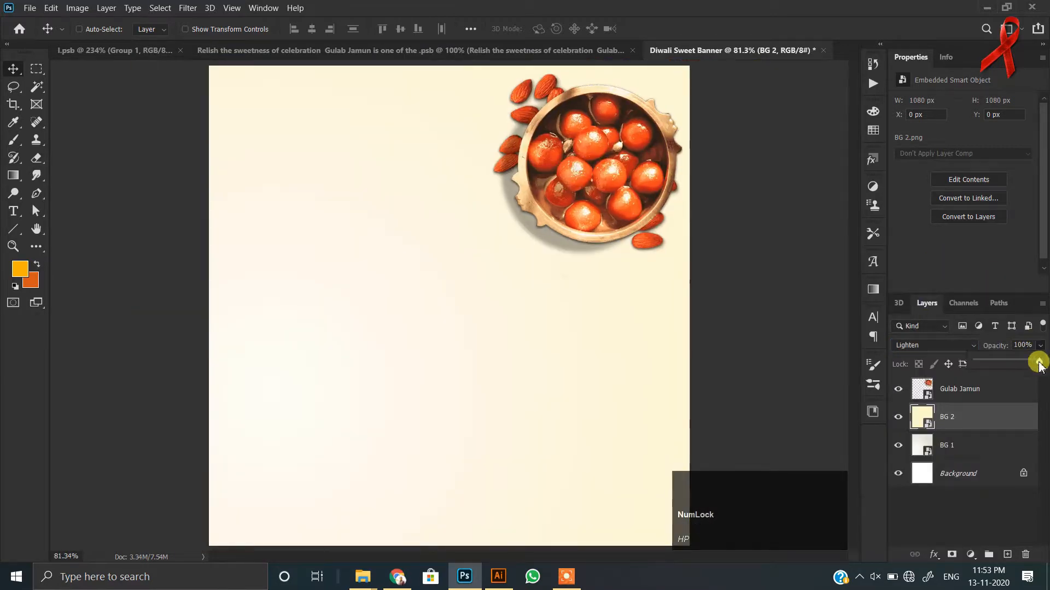
pyautogui.keyDown('alt'); pyautogui.scroll(-1, 499, 296); pyautogui.keyUp('alt')
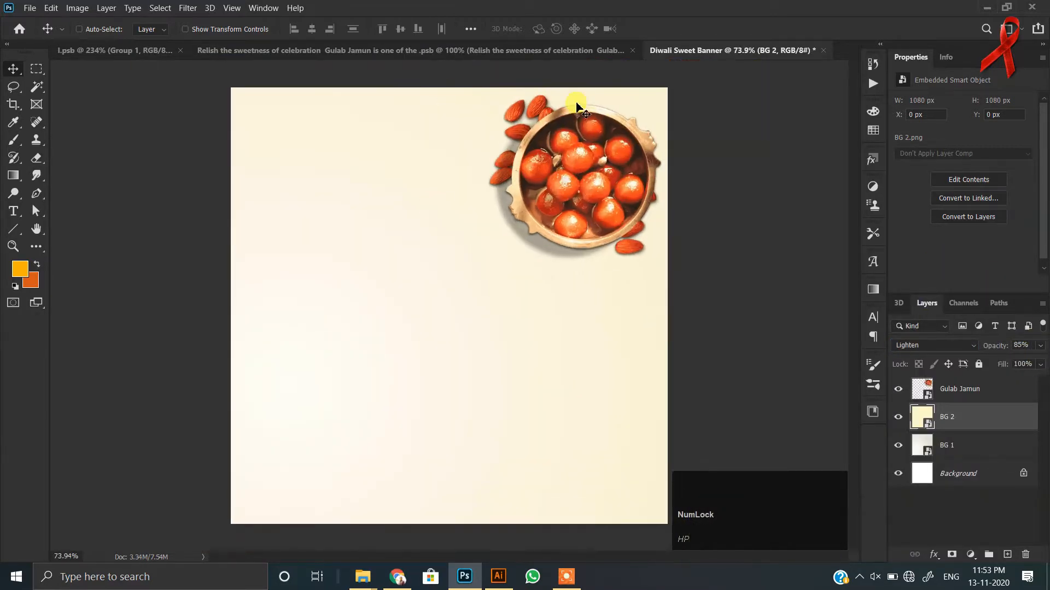
# Place BG 3.png over the full canvas, directly above the BG 2 layer.
pyautogui.moveTo(362, 576)
pyautogui.click(314, 521)
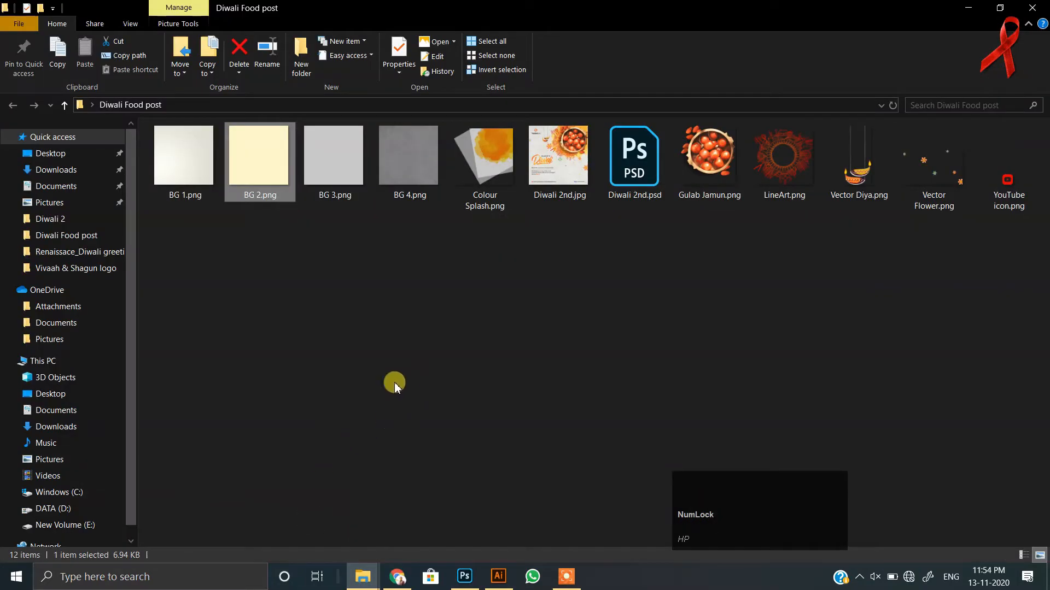
pyautogui.moveTo(328, 203); pyautogui.dragTo(410, 532)
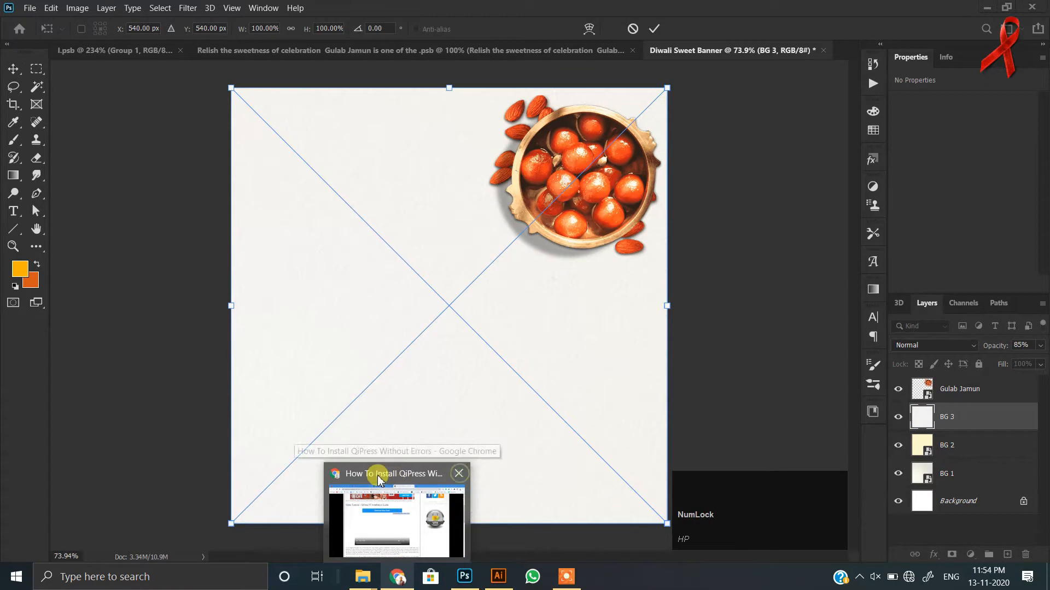
pyautogui.scroll(2, 404, 282)
pyautogui.scroll(-3, 404, 276)
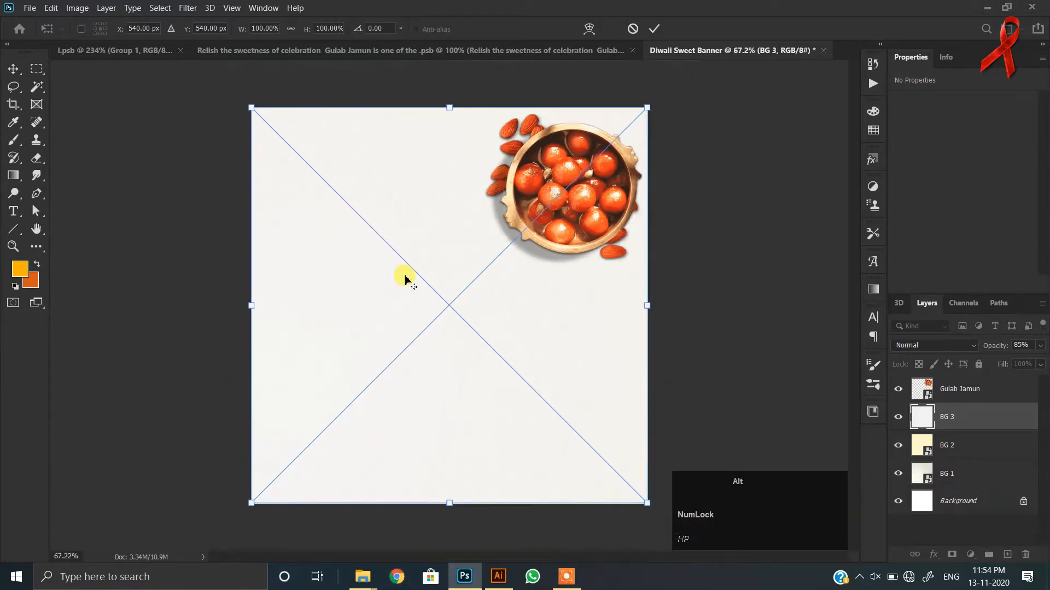
pyautogui.press('Return')
# Set the BG 3 layer's blend mode to Multiply.
pyautogui.scroll(5, 409, 274)
pyautogui.moveTo(428, 244); pyautogui.dragTo(398, 334)
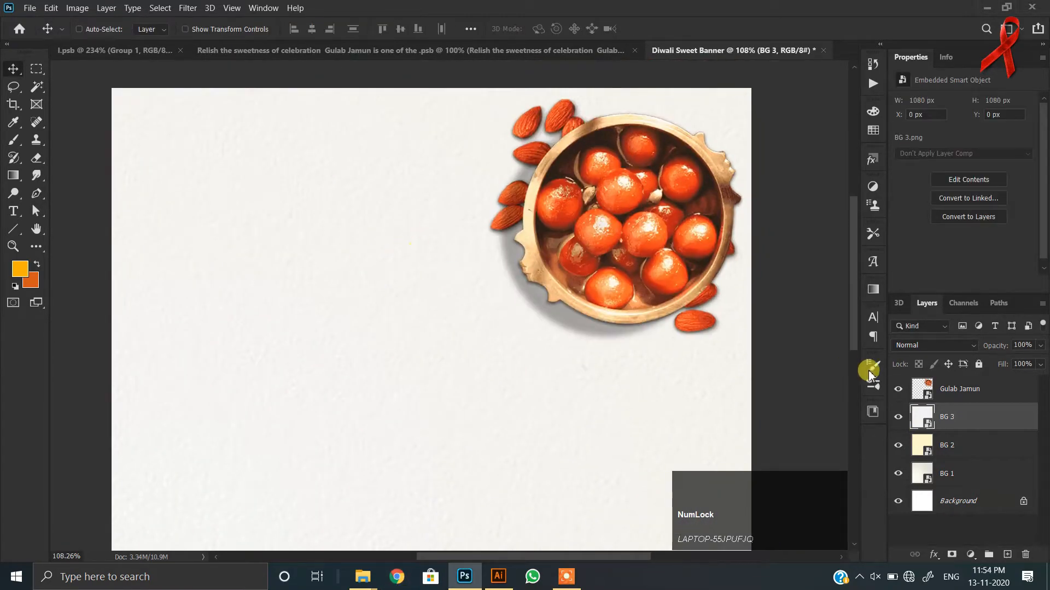
pyautogui.click(929, 345)
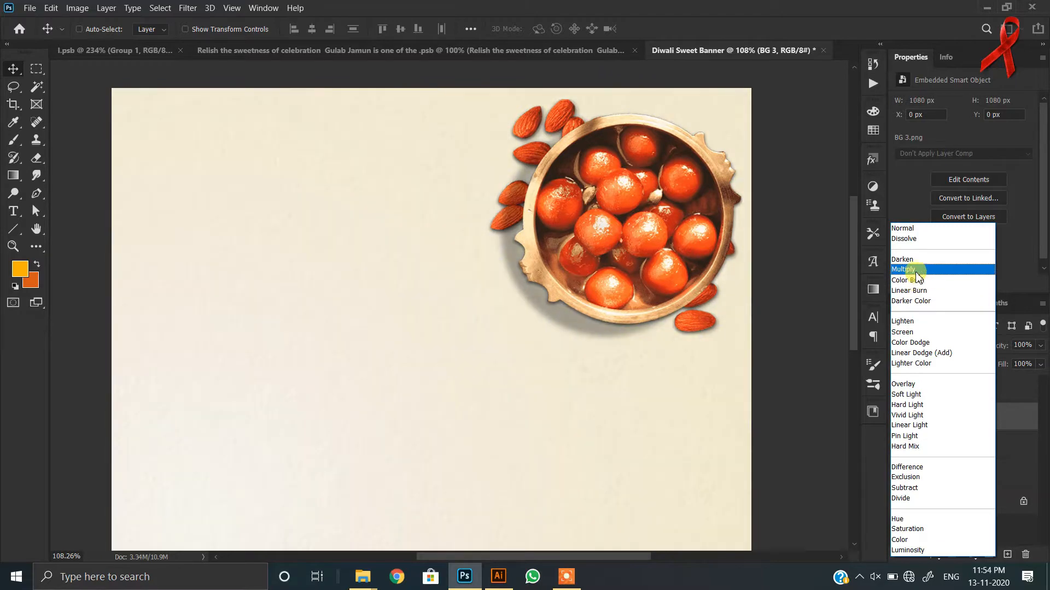
pyautogui.click(916, 270)
pyautogui.scroll(-2, 393, 301)
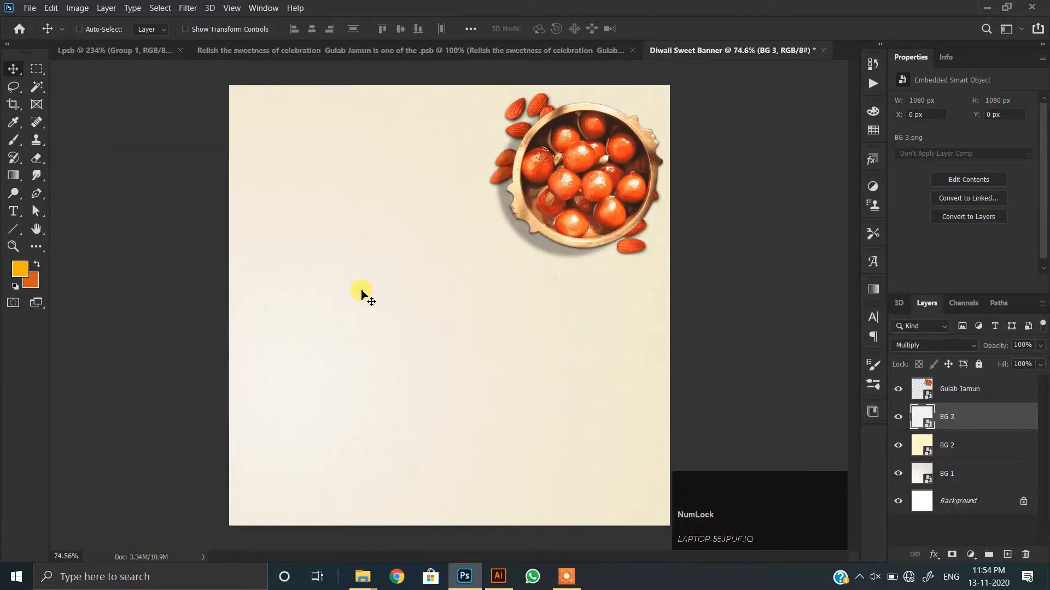
# Place the BG 4.png texture over the full canvas, directly above the BG 3 layer.
pyautogui.click(363, 577)
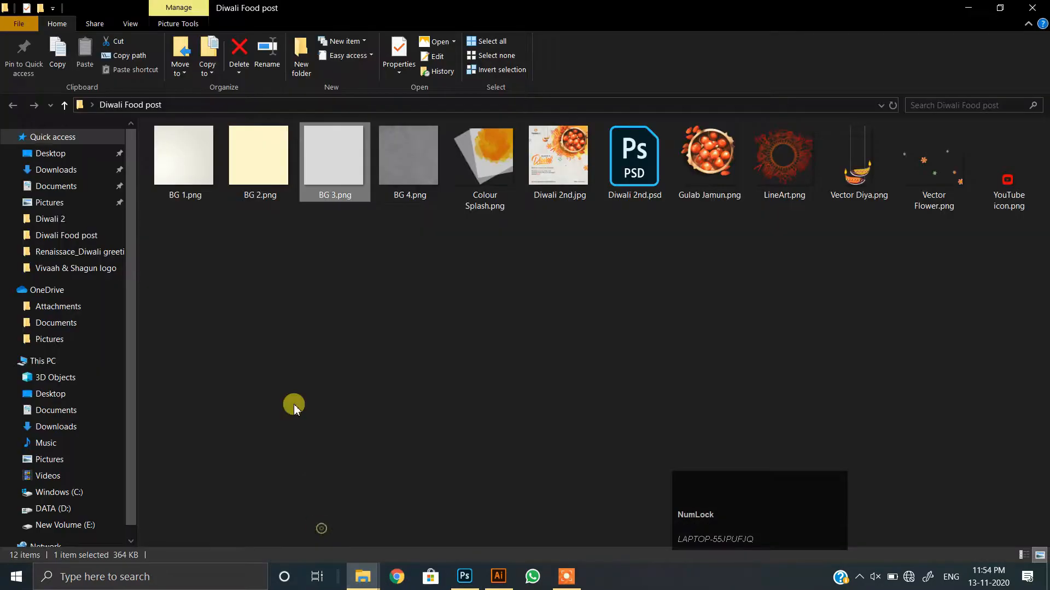
pyautogui.moveTo(407, 150); pyautogui.dragTo(428, 310)
pyautogui.scroll(4, 421, 244)
pyautogui.scroll(1, 421, 241)
pyautogui.moveTo(417, 234); pyautogui.dragTo(400, 280)
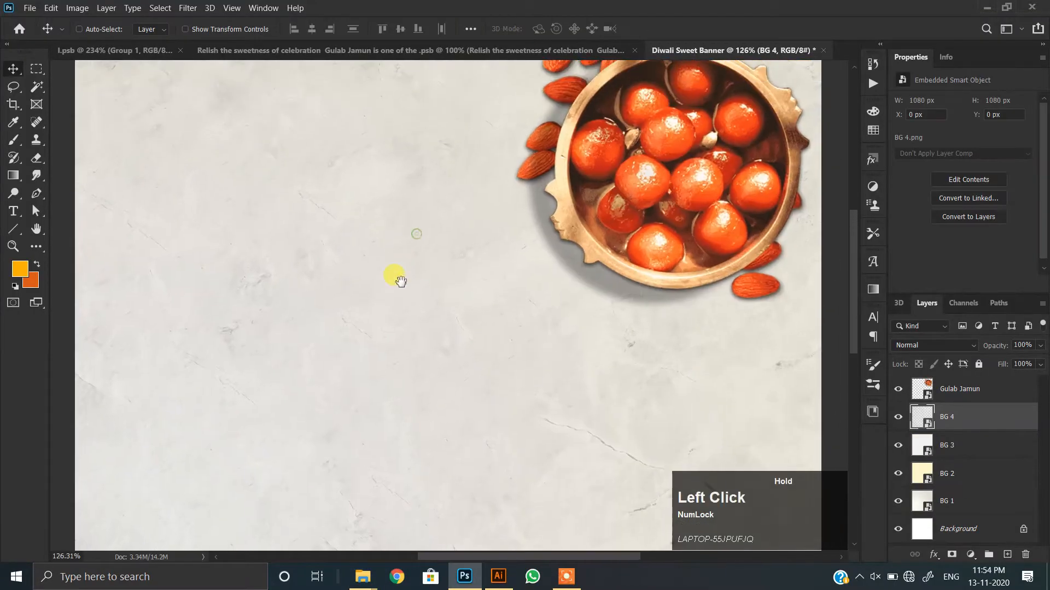
# Set the BG 4 layer's blend mode to Multiply and its opacity to 89%.
pyautogui.scroll(-3, 400, 279)
pyautogui.click(960, 344)
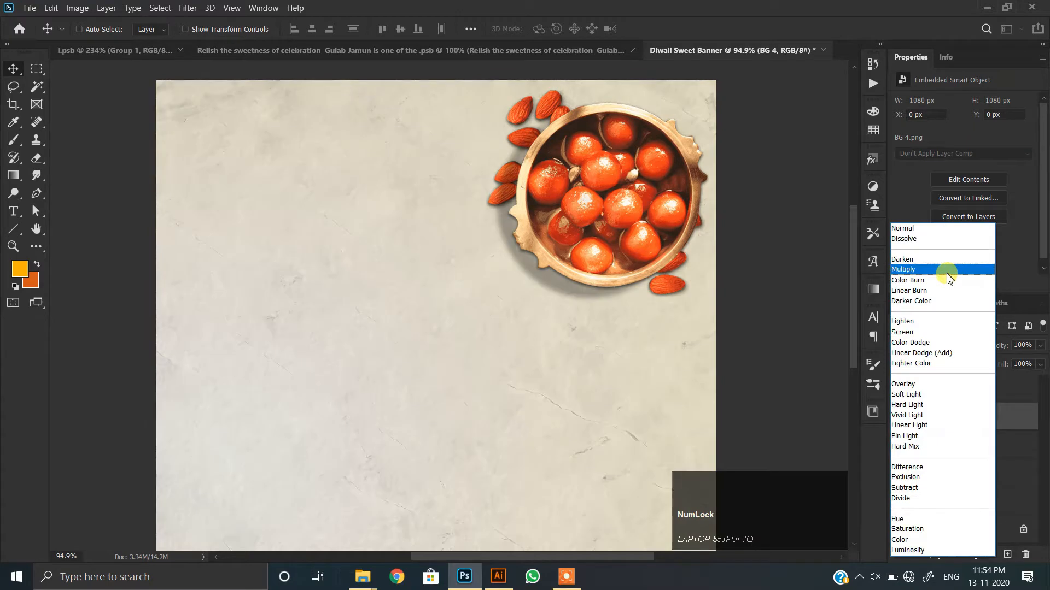
pyautogui.click(945, 267)
pyautogui.scroll(-2, 490, 297)
pyautogui.scroll(2, 434, 314)
pyautogui.click(433, 315)
pyautogui.scroll(-1, 433, 314)
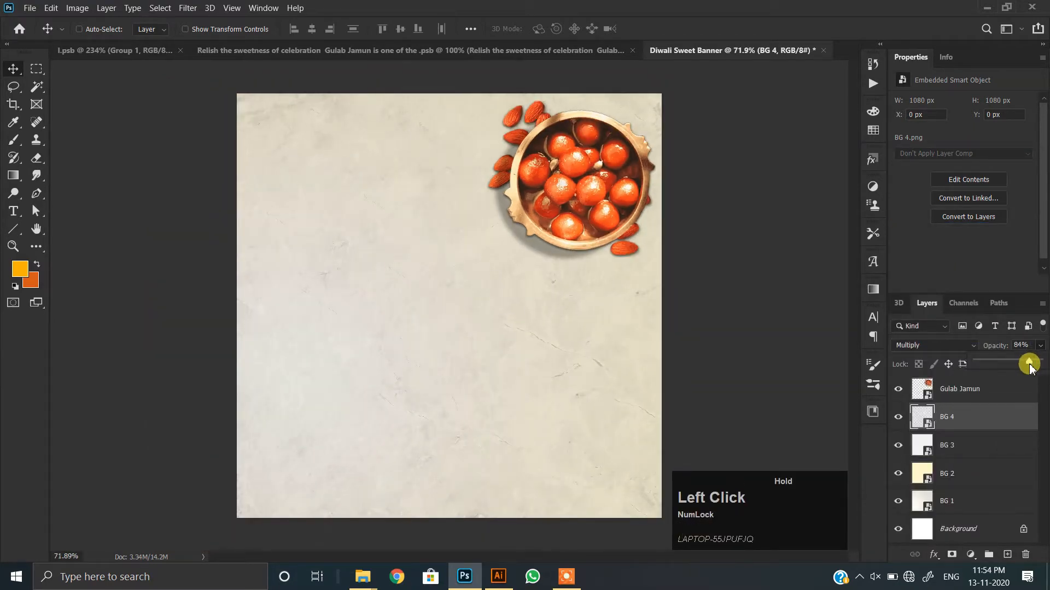
pyautogui.scroll(1, 468, 241)
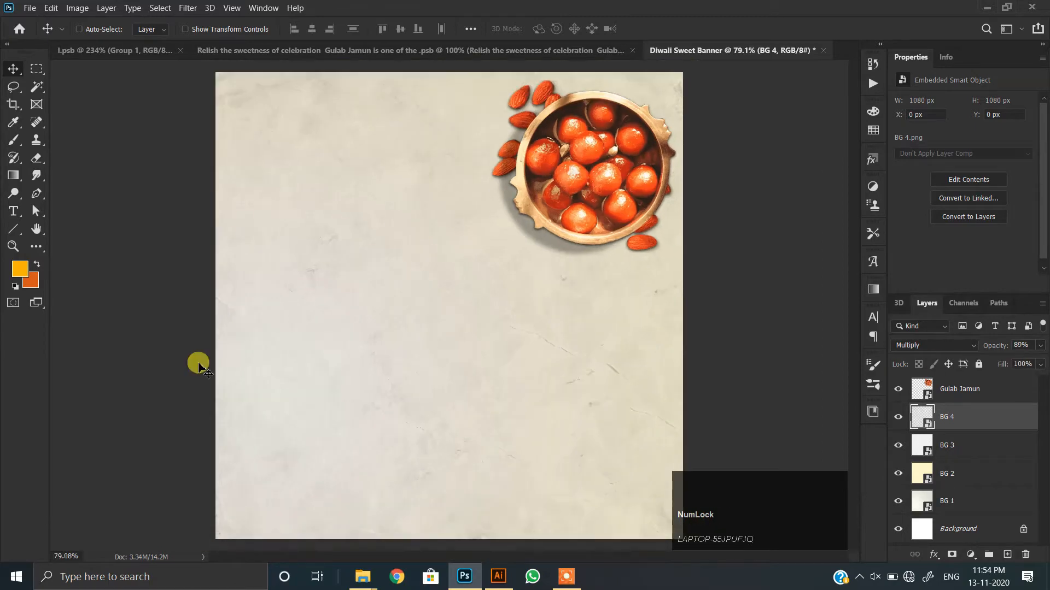
# Place Colour Splash.png above BG 4, scaled to about 900 × 856 px against the canvas's upper-right corner behind the bowl.
pyautogui.click(363, 575)
pyautogui.moveTo(483, 164); pyautogui.dragTo(473, 340)
pyautogui.scroll(-1, 421, 311)
pyautogui.moveTo(421, 312); pyautogui.dragTo(448, 309)
pyautogui.moveTo(258, 484); pyautogui.dragTo(306, 426)
pyautogui.doubleClick(434, 248)
# Set the Colour Splash layer's blend mode to Darken.
pyautogui.keyDown('alt'); pyautogui.scroll(1, 459, 226); pyautogui.keyUp('alt')
pyautogui.moveTo(459, 227); pyautogui.dragTo(417, 288)
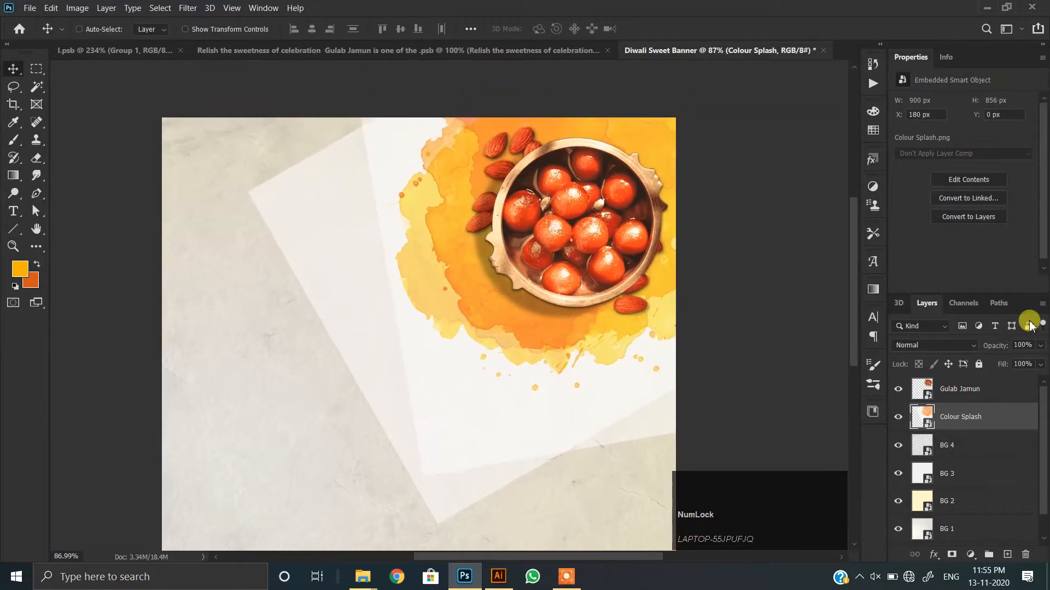
pyautogui.click(930, 345)
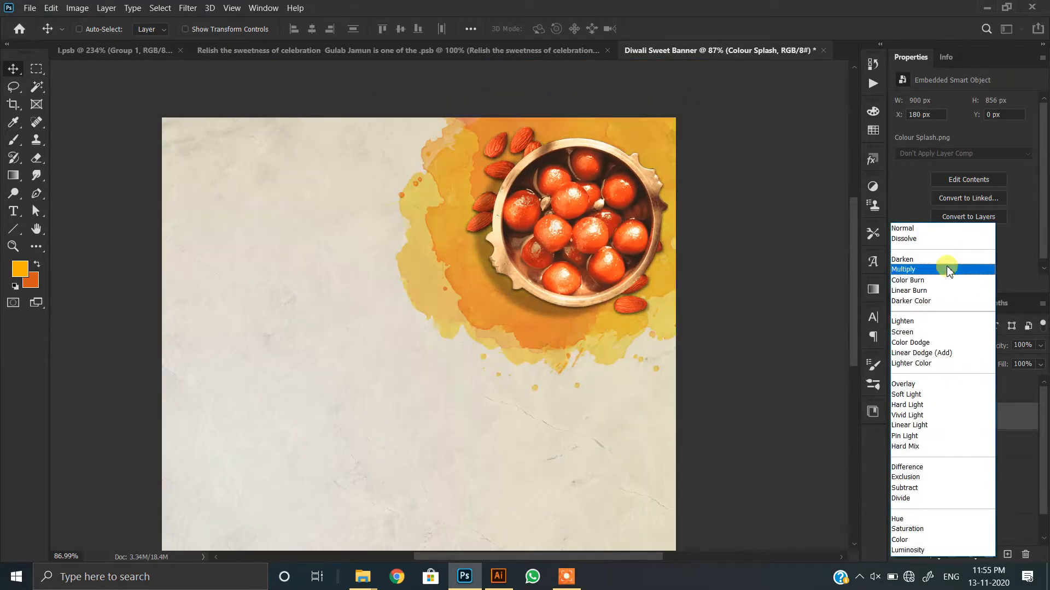
pyautogui.click(946, 259)
pyautogui.keyDown('alt'); pyautogui.scroll(-1, 472, 288); pyautogui.keyUp('alt')
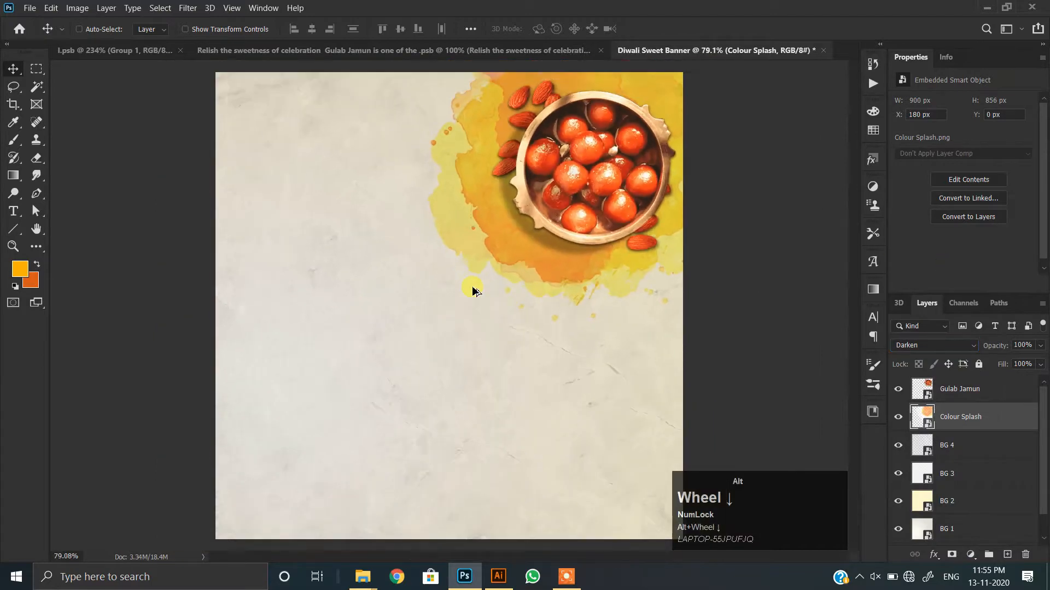
# Place LineArt.png between the Colour Splash and Gulab Jamun layers, positioned around the bowl at about X 484, Y -49 px.
pyautogui.moveTo(362, 574)
pyautogui.click(331, 501)
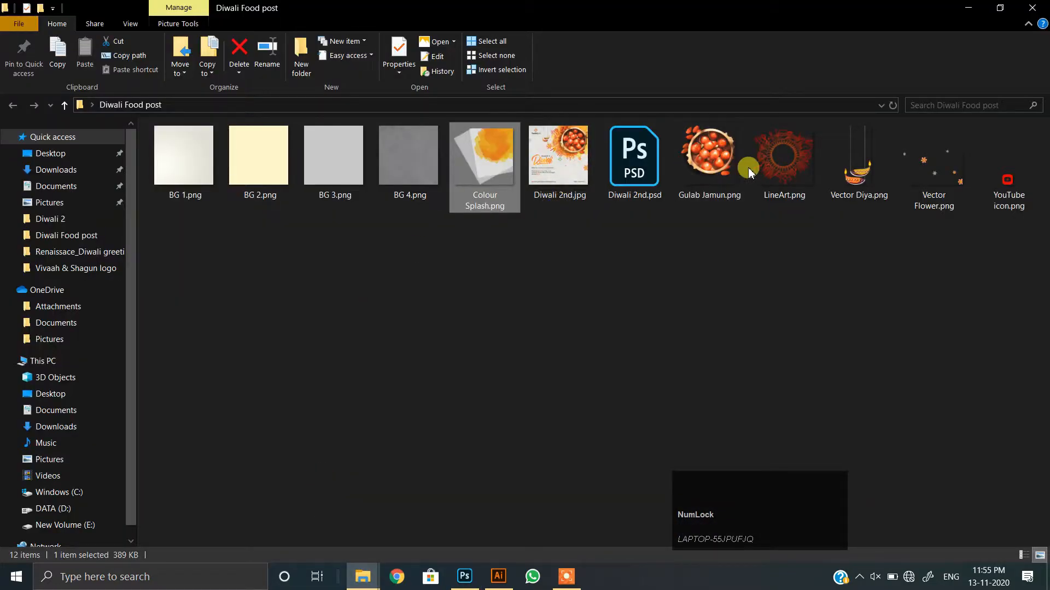
pyautogui.moveTo(779, 167); pyautogui.dragTo(532, 183)
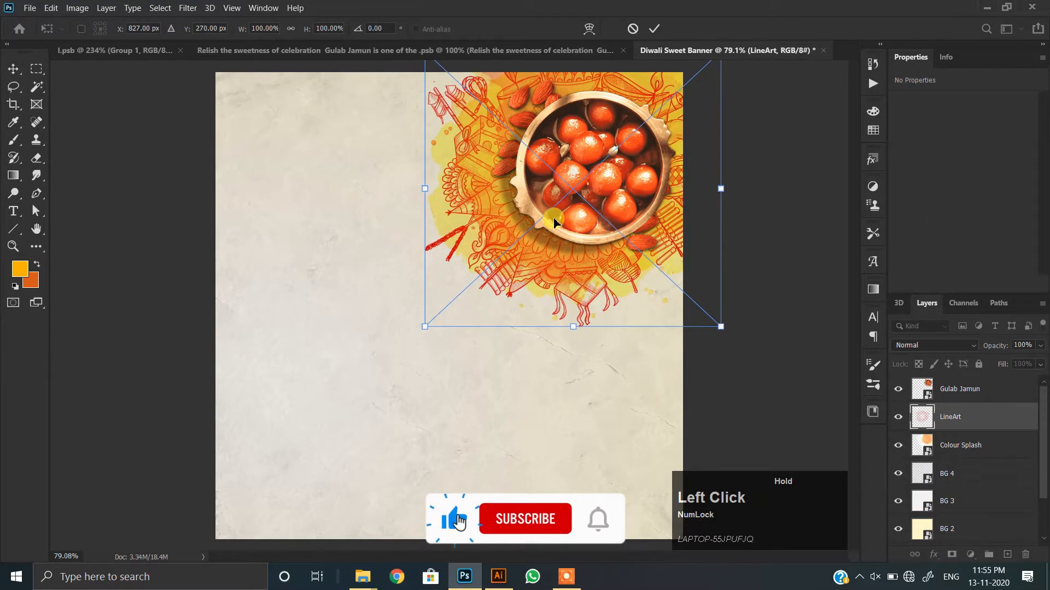
pyautogui.click(789, 285)
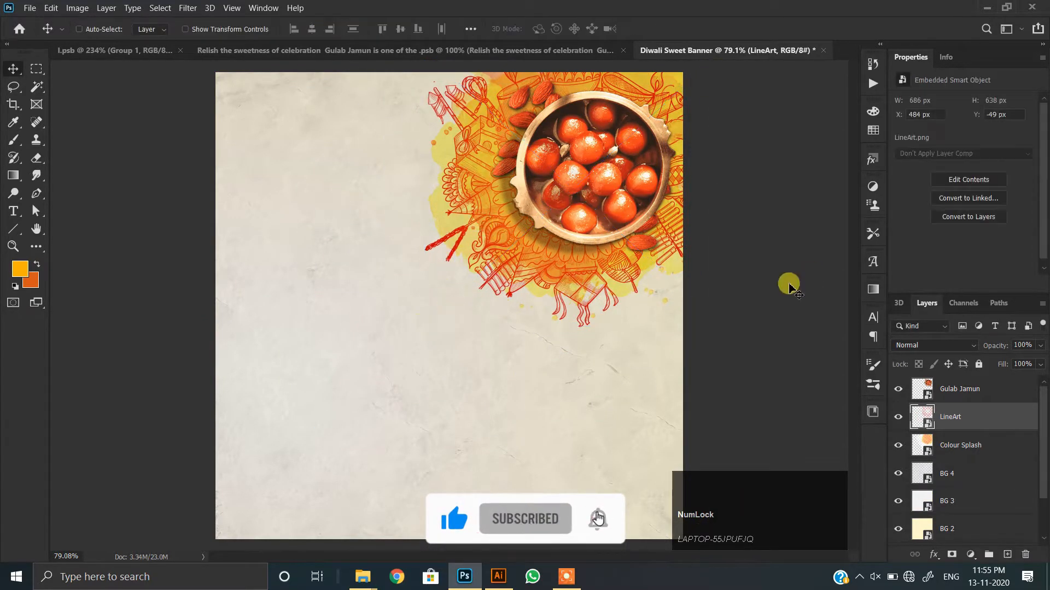
# Enlarge the Gulab Jamun bowl to about 487 × 524 px and move it against the canvas's top edge, over the line art.
pyautogui.click(556, 182)
pyautogui.hotkey('ctrl', 't')
pyautogui.moveTo(491, 281); pyautogui.dragTo(469, 300)
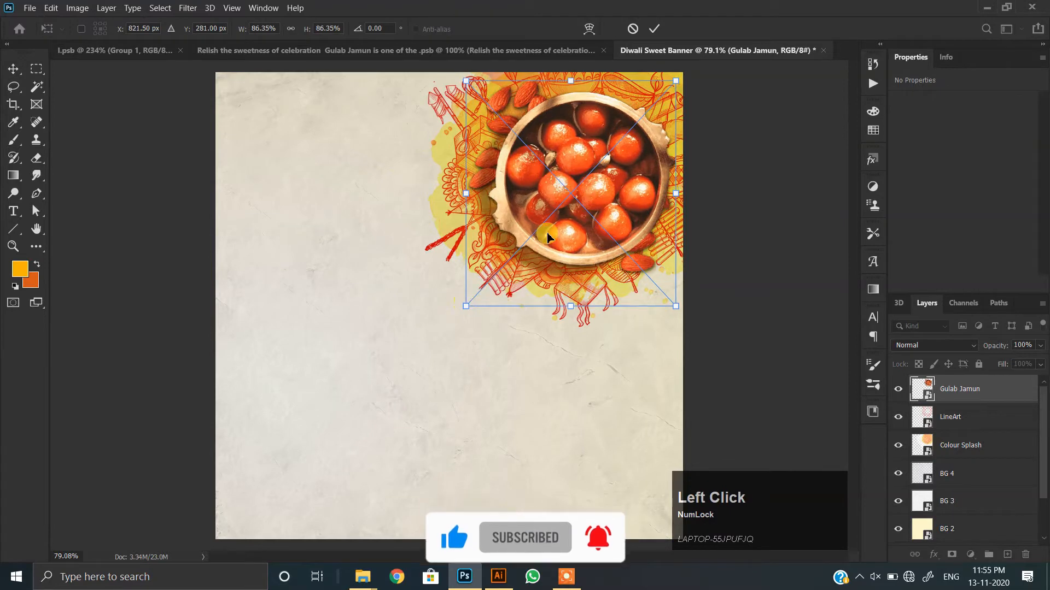
pyautogui.moveTo(566, 210); pyautogui.dragTo(569, 199)
pyautogui.press('Return')
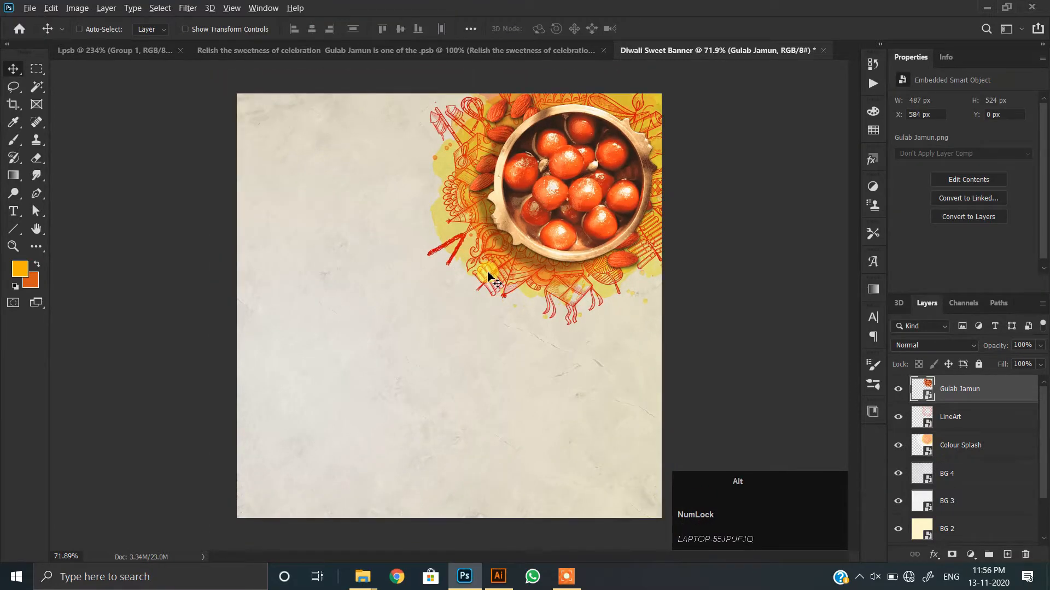
# Place Vector Diya.png hanging from the canvas's top edge just left of the bowl, at about X 350, Y 0 px.
pyautogui.hotkey('alt', 'Tab')
pyautogui.moveTo(856, 169); pyautogui.dragTo(409, 185)
pyautogui.press('Return')
pyautogui.scroll(1, 497, 237)
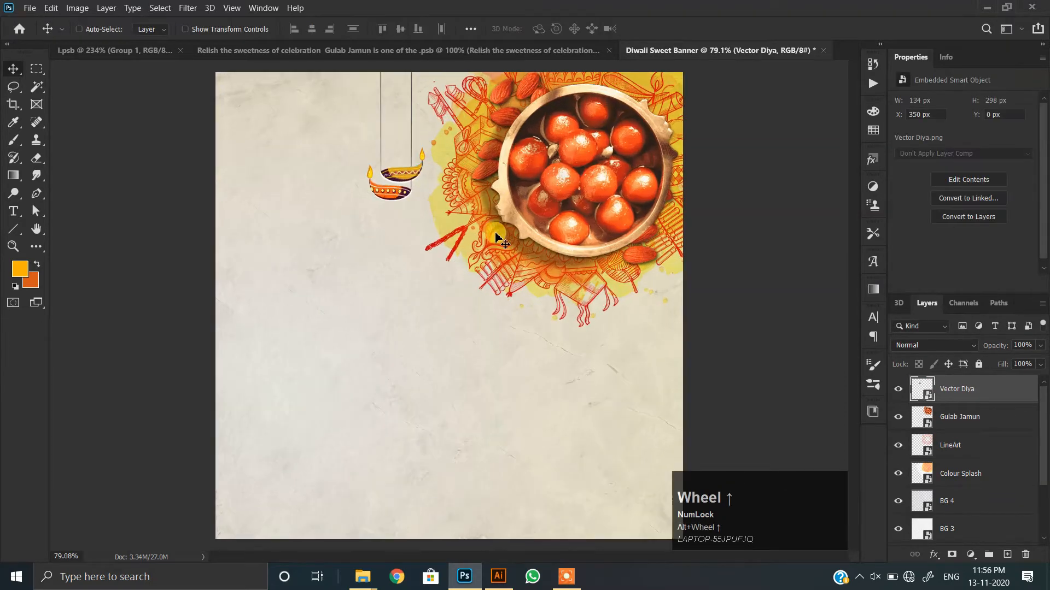
# Add a layer above BG 4 and stamp an orange splatter across the canvas with the 1531 px splatter brush.
pyautogui.click(959, 443)
pyautogui.click(952, 474)
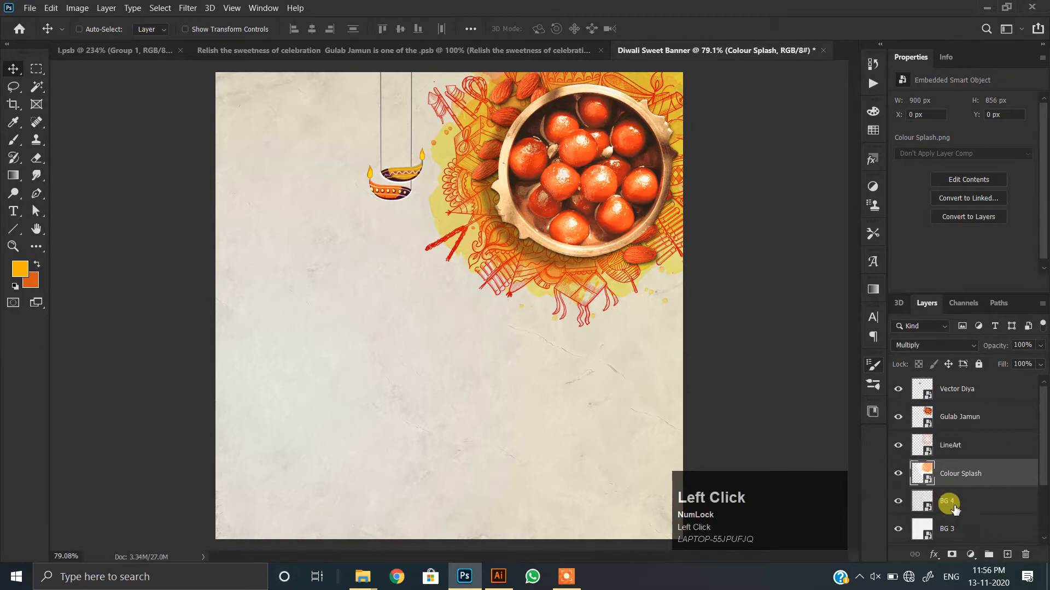
pyautogui.click(954, 509)
pyautogui.click(1007, 554)
pyautogui.click(15, 157)
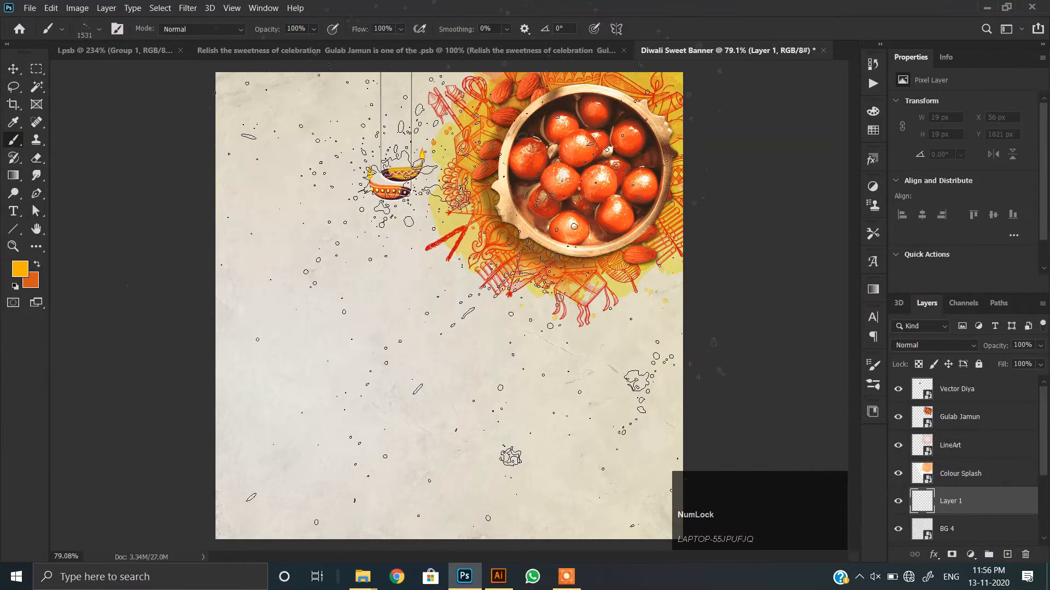
pyautogui.scroll(3, 486, 173)
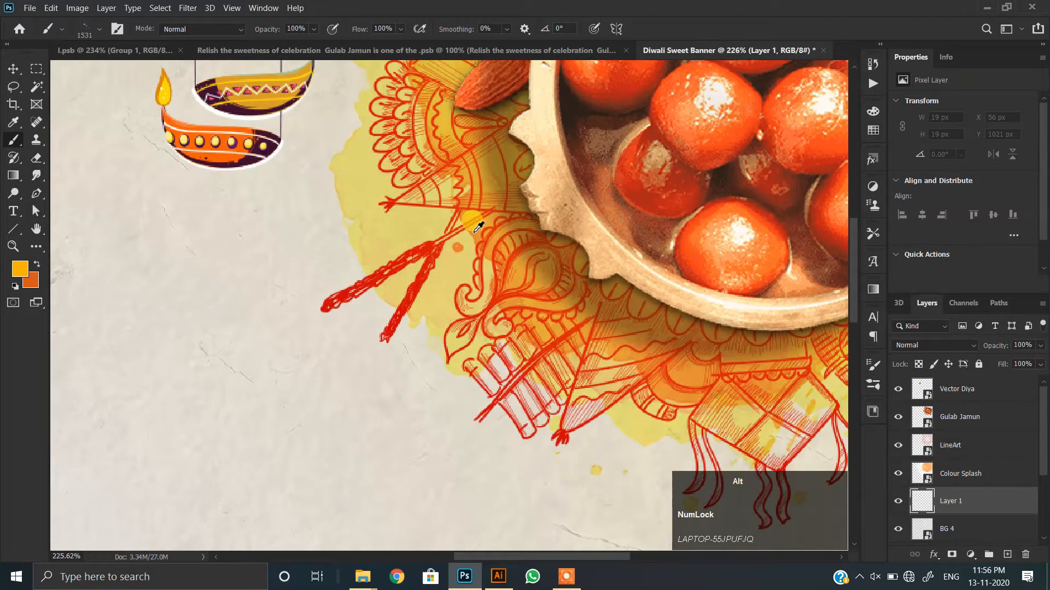
pyautogui.scroll(-4, 486, 173)
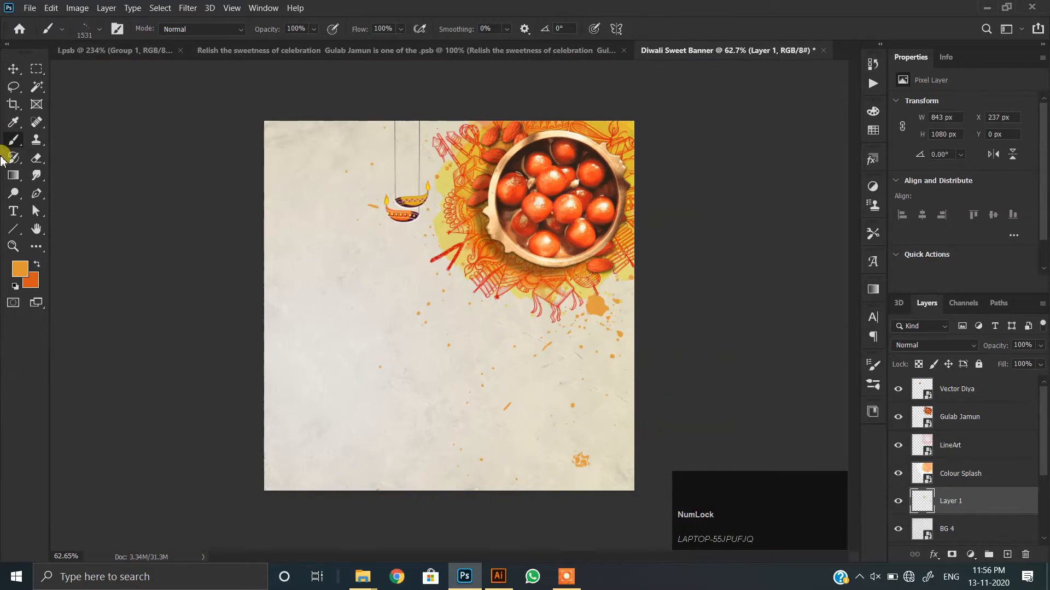
# Stamp another light-orange splatter across the canvas's upper left, and a darker orange splatter over the whole canvas with the colours swapped.
pyautogui.scroll(1, 449, 306)
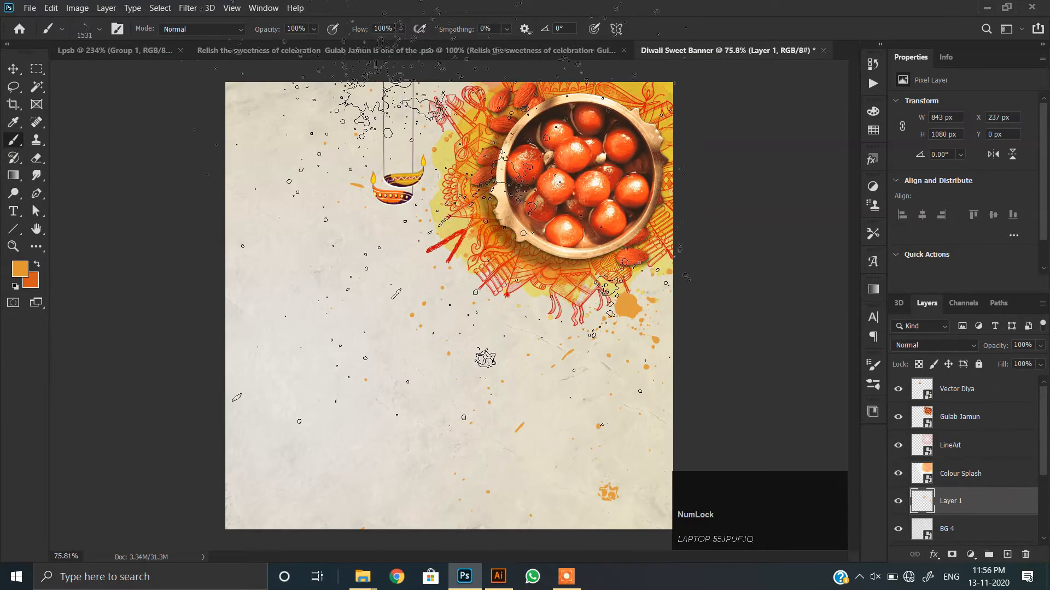
pyautogui.click(456, 71)
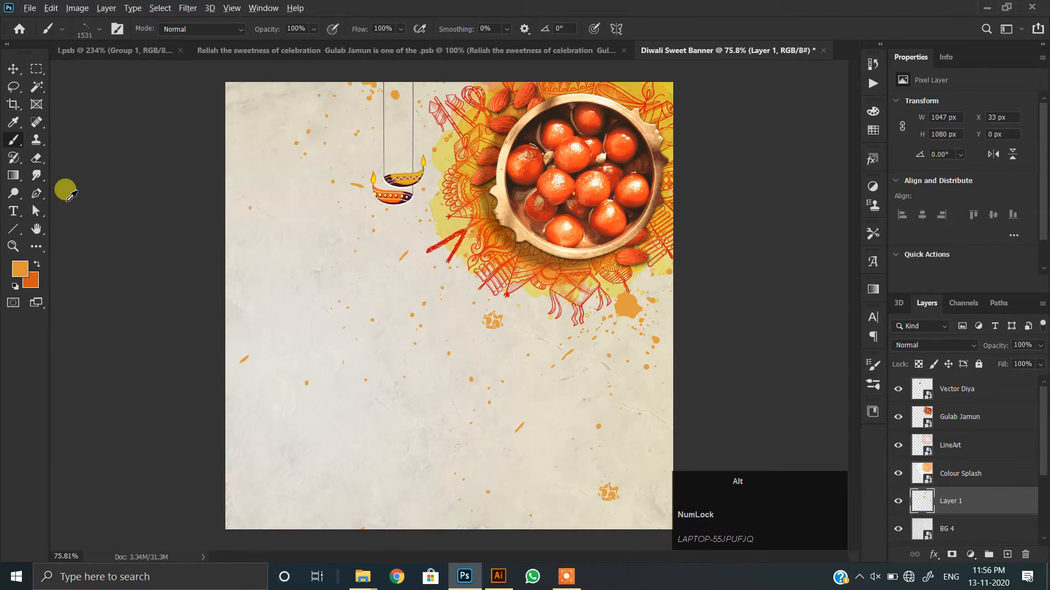
pyautogui.click(37, 268)
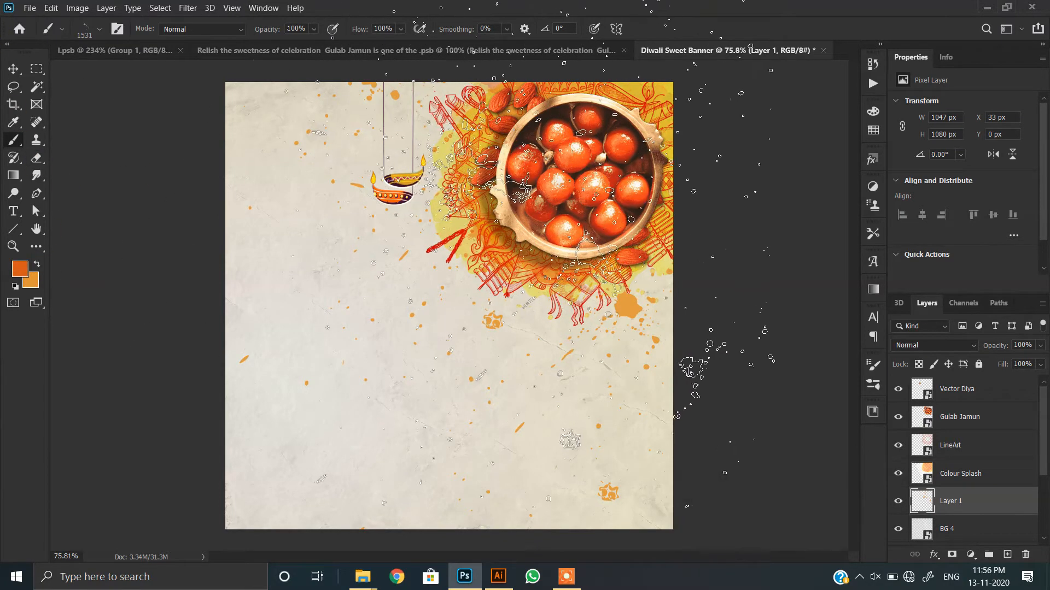
pyautogui.click(520, 309)
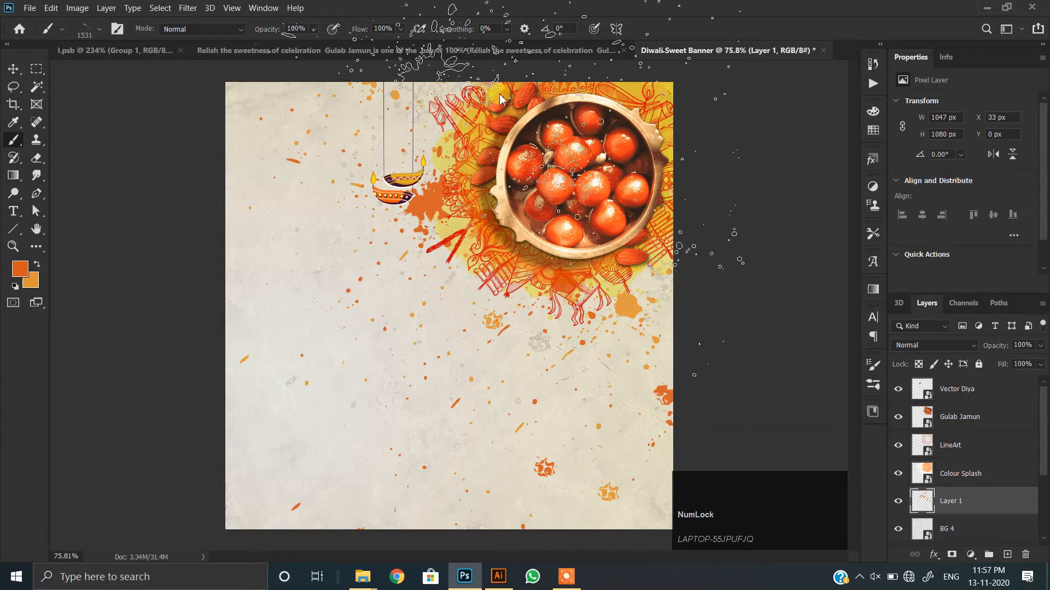
# Erase the large dark-orange blot between the diyas and the bowl with a 100 px Hard Round eraser.
pyautogui.click(12, 69)
pyautogui.scroll(9, 436, 186)
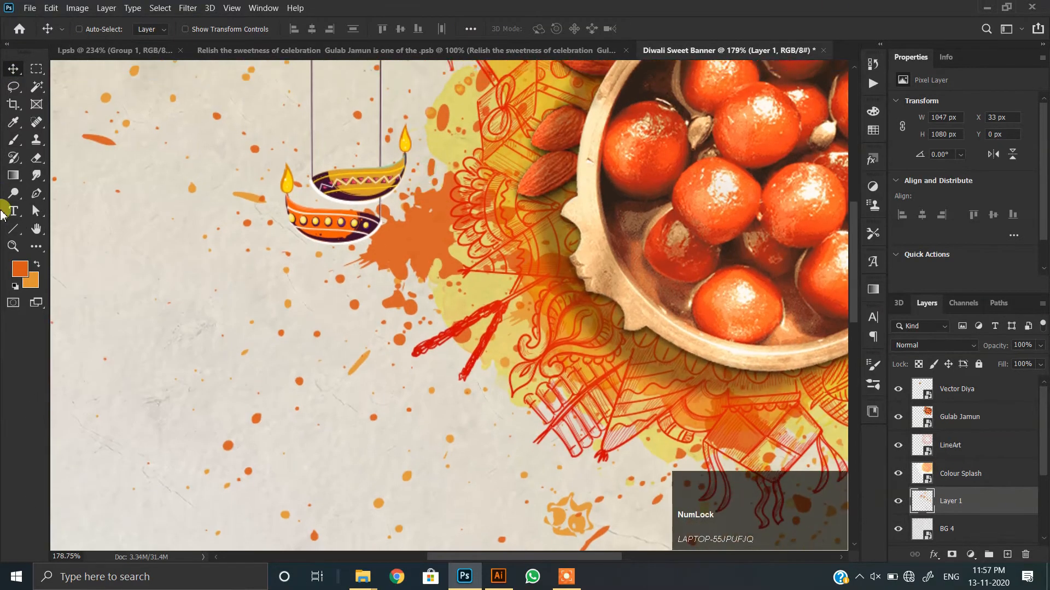
pyautogui.click(35, 159)
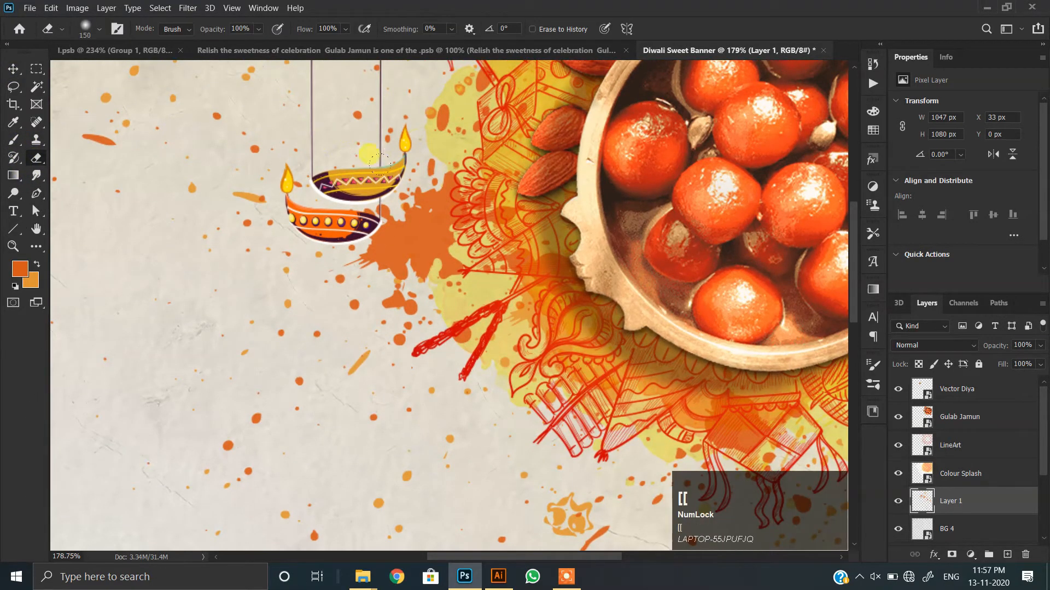
pyautogui.press('[')
pyautogui.press('[')
pyautogui.moveTo(379, 163)
pyautogui.mouseDown()
pyautogui.moveTo(410, 168)
pyautogui.moveTo(357, 194)
pyautogui.mouseUp()
pyautogui.hotkey('ctrl', 'z')
pyautogui.rightClick(389, 186)
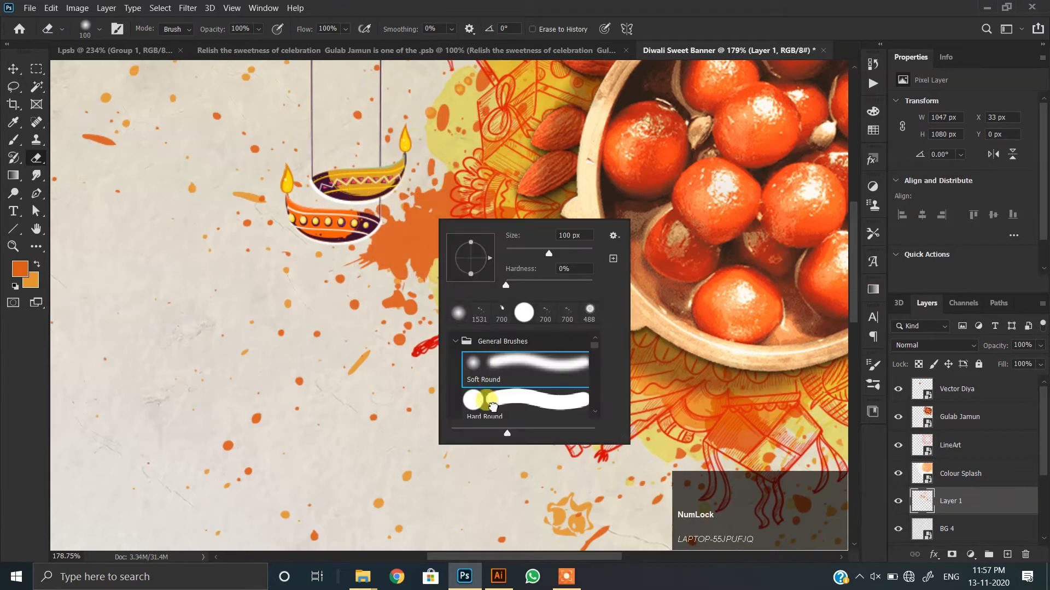
pyautogui.click(491, 404)
pyautogui.click(497, 6)
pyautogui.moveTo(440, 196); pyautogui.dragTo(360, 181)
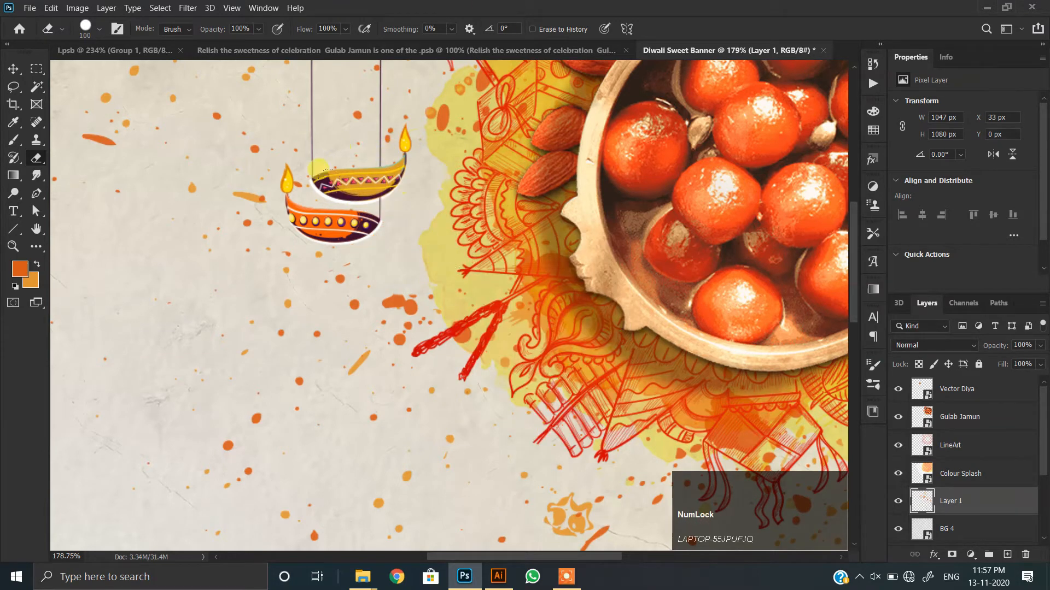
# Erase the star-shaped splats below the line art, near the lower right corner and at the right edge with a 70 px eraser.
pyautogui.scroll(-4, 482, 278)
pyautogui.press('space')
pyautogui.moveTo(523, 283); pyautogui.dragTo(429, 256)
pyautogui.moveTo(487, 282); pyautogui.dragTo(455, 241)
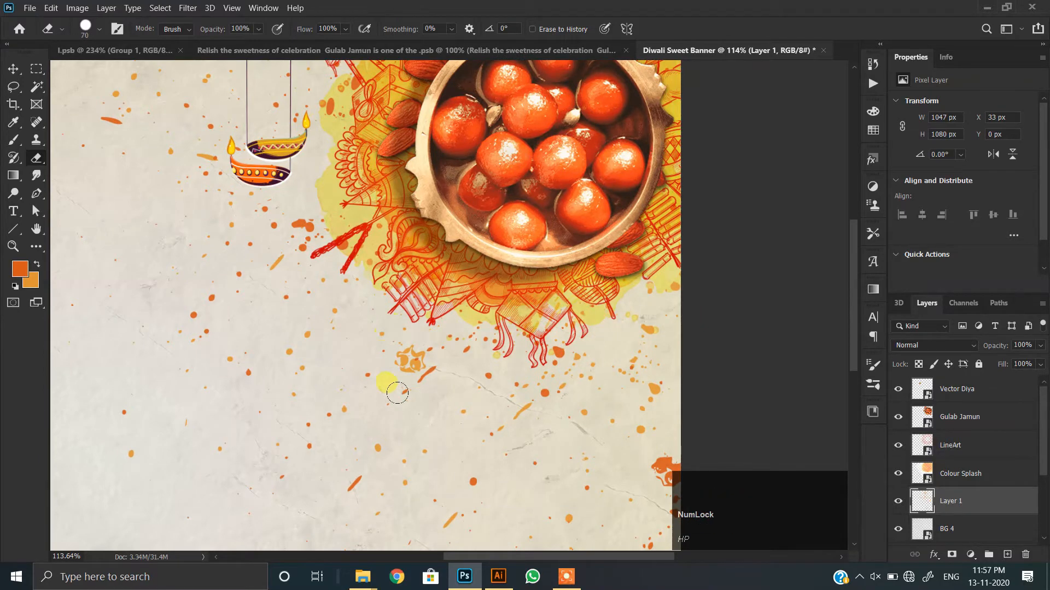
pyautogui.press('space')
pyautogui.moveTo(625, 427); pyautogui.dragTo(594, 272)
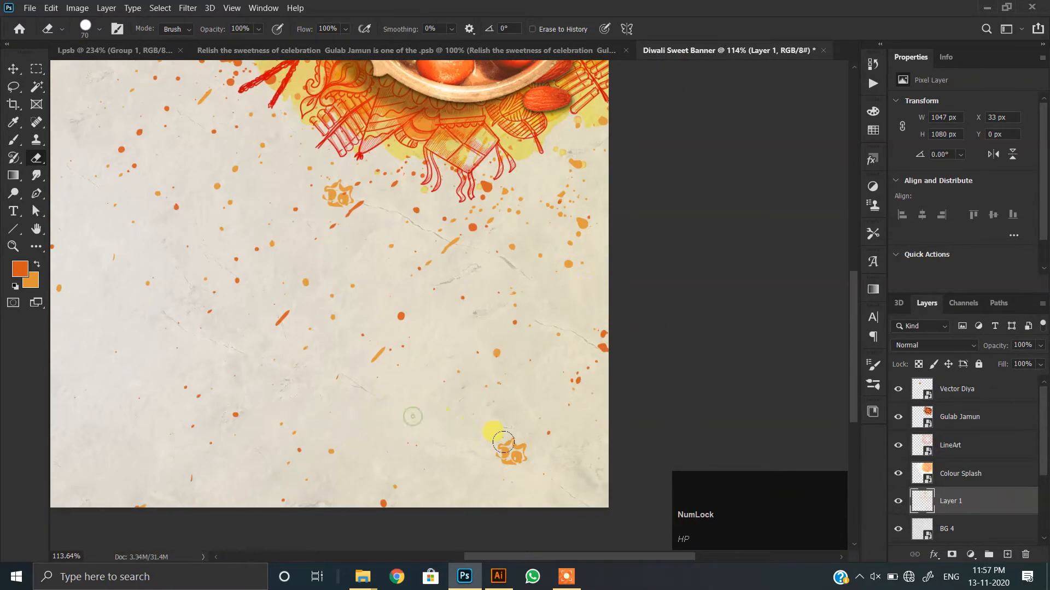
pyautogui.scroll(-2, 384, 388)
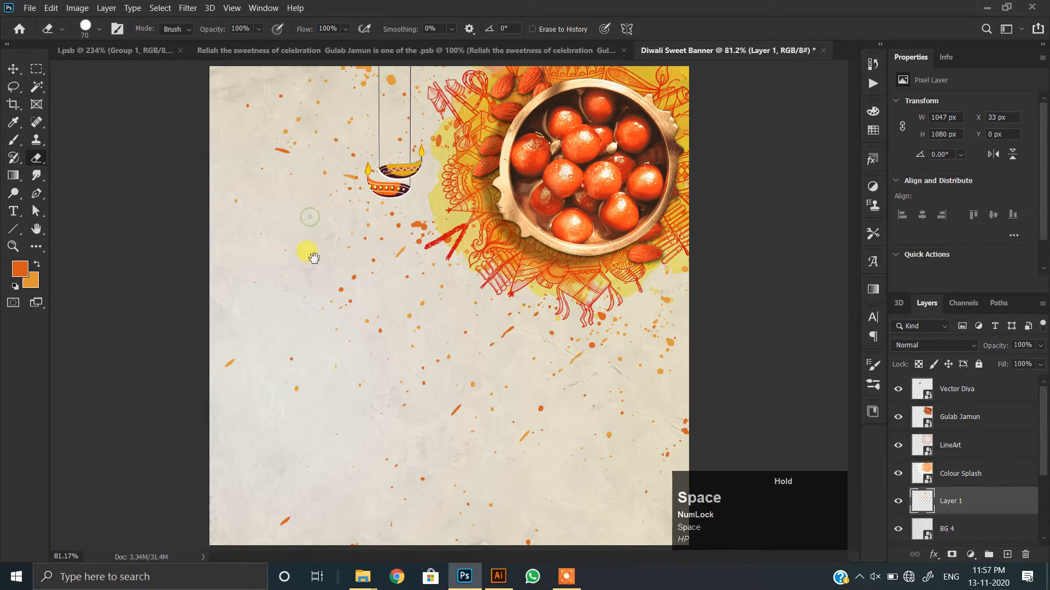
pyautogui.scroll(-1, 84, 239)
pyautogui.click(13, 68)
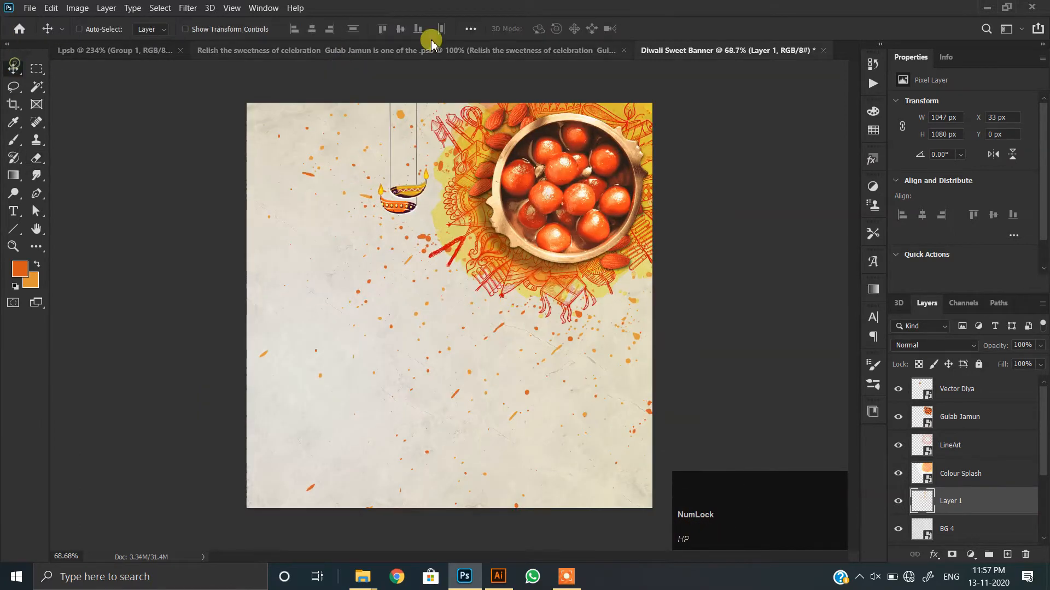
pyautogui.scroll(-1, 552, 237)
pyautogui.scroll(2, 494, 202)
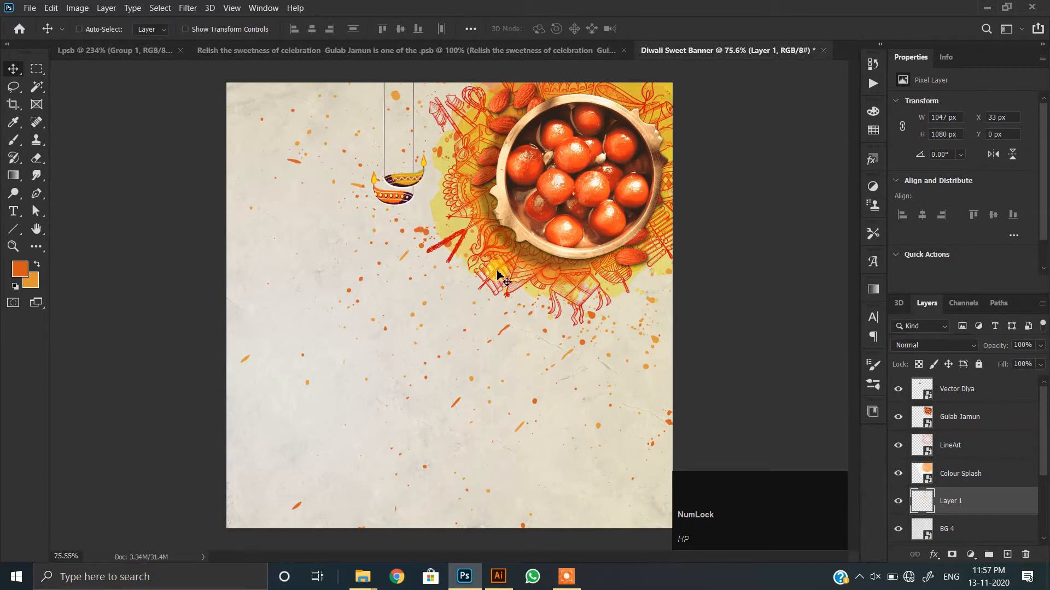
# Copy the whole "Relish the sweetness of celebration" paragraph from its own document and return to the banner.
pyautogui.click(375, 61)
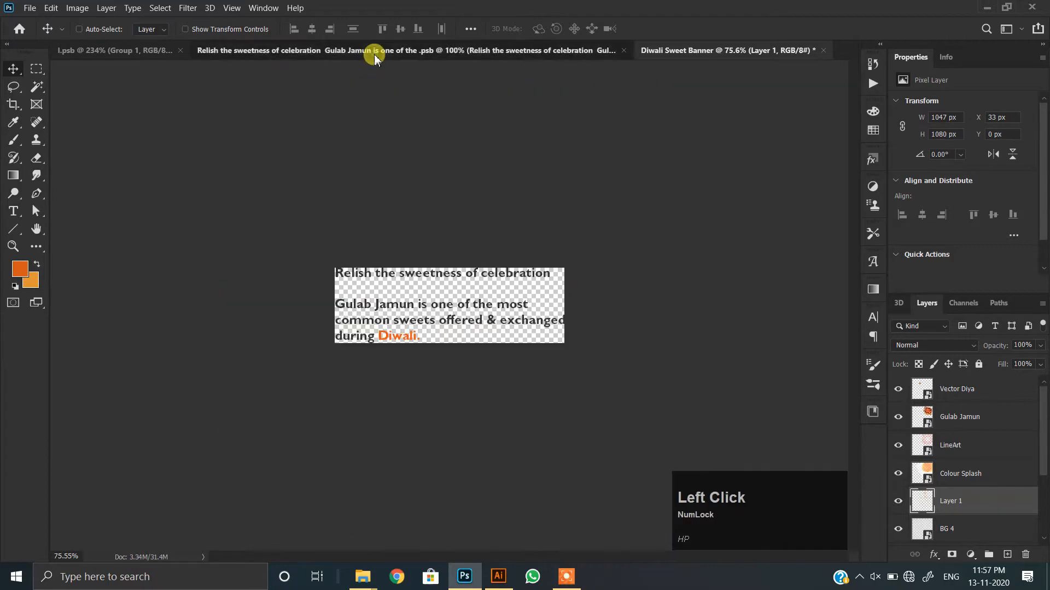
pyautogui.doubleClick(408, 279)
pyautogui.hotkey('ctrl', 'c')
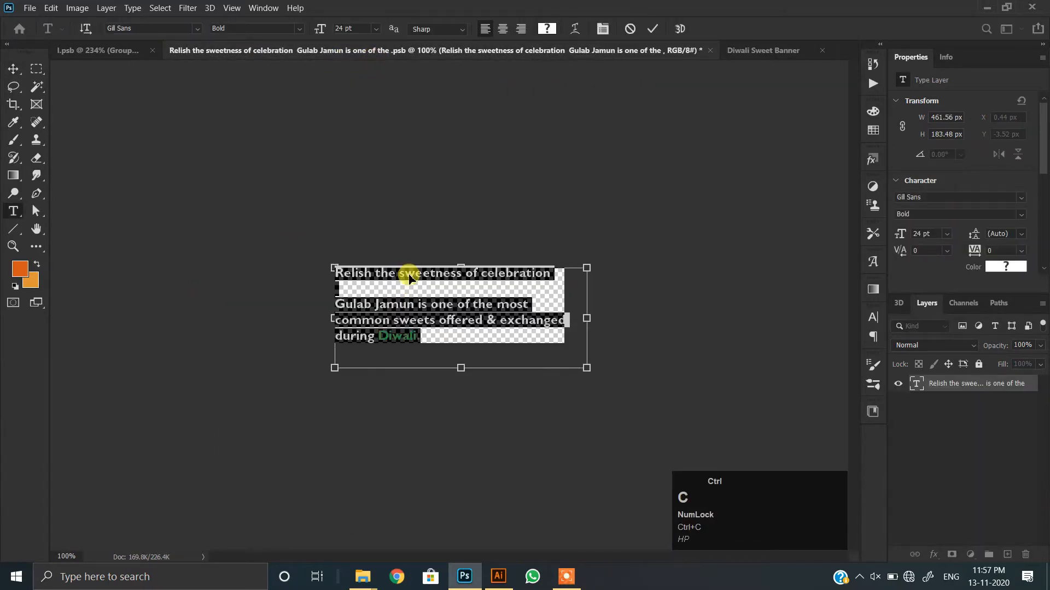
pyautogui.click(14, 68)
pyautogui.click(746, 51)
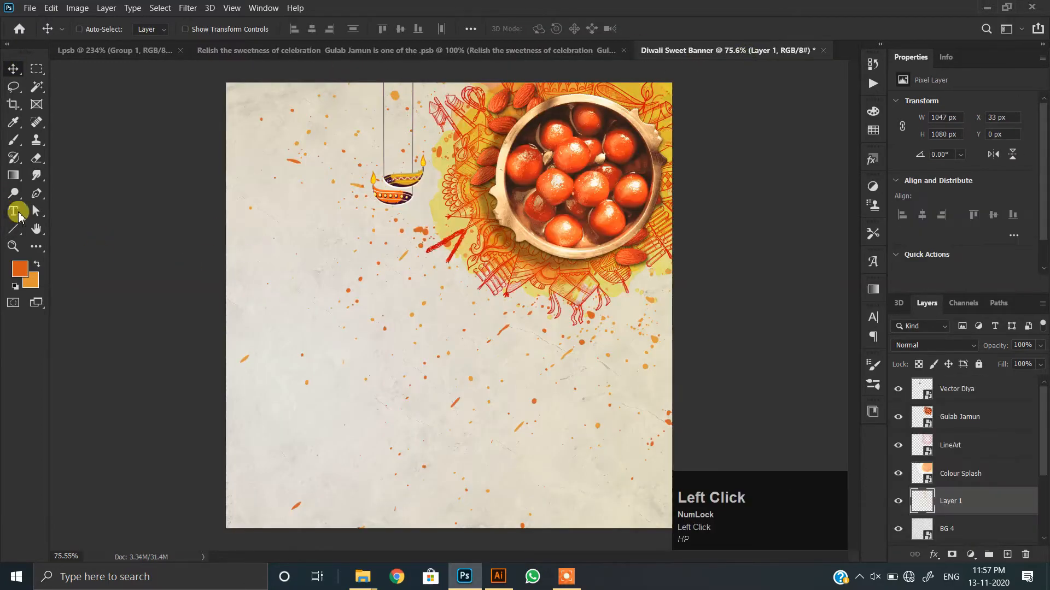
# Paste the paragraph as a text layer above Vector Diya and position it at about X 71, Y 743 px.
pyautogui.click(15, 212)
pyautogui.click(970, 400)
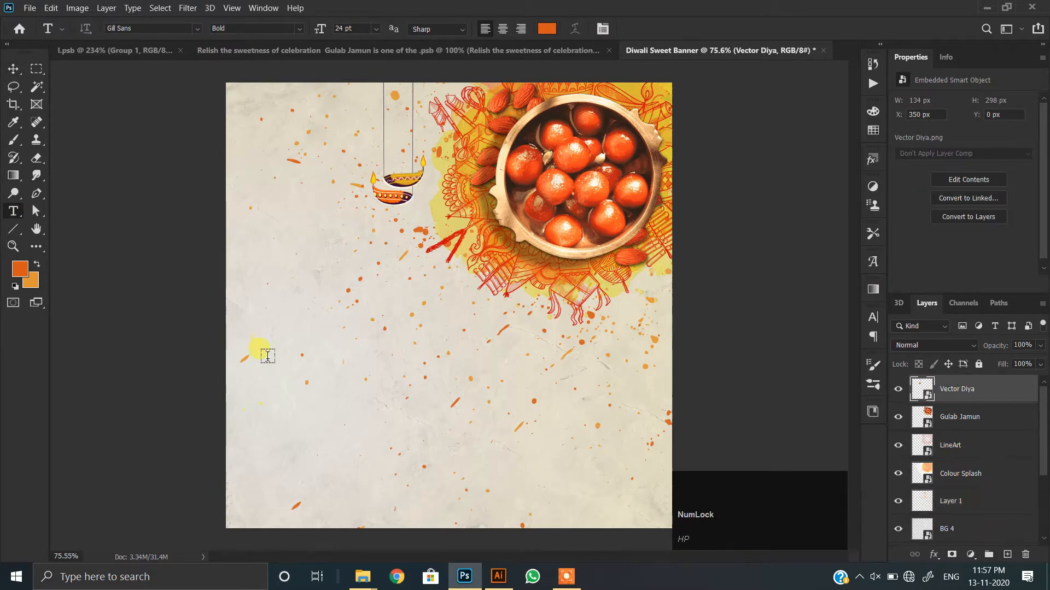
pyautogui.hotkey('ctrl', 'v')
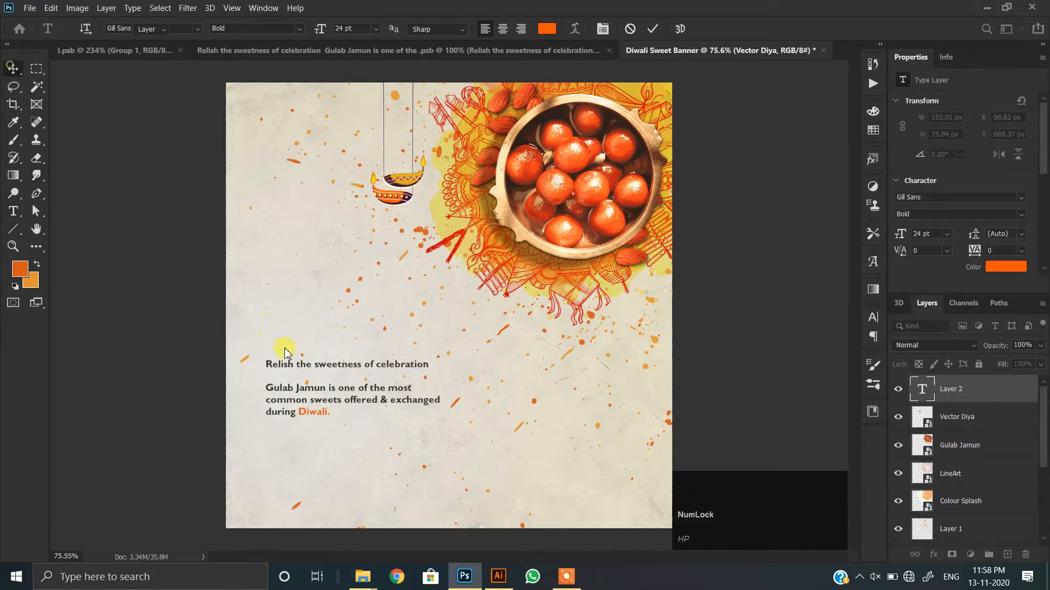
pyautogui.scroll(5, 314, 371)
pyautogui.moveTo(315, 371); pyautogui.dragTo(297, 400)
pyautogui.scroll(-4, 297, 398)
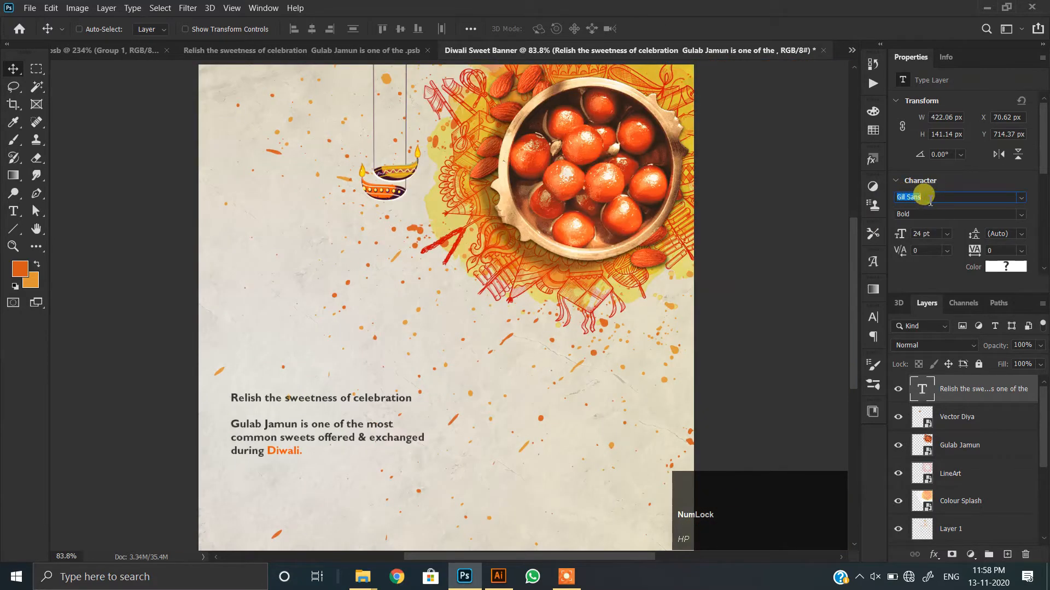
pyautogui.moveTo(279, 434); pyautogui.dragTo(280, 448)
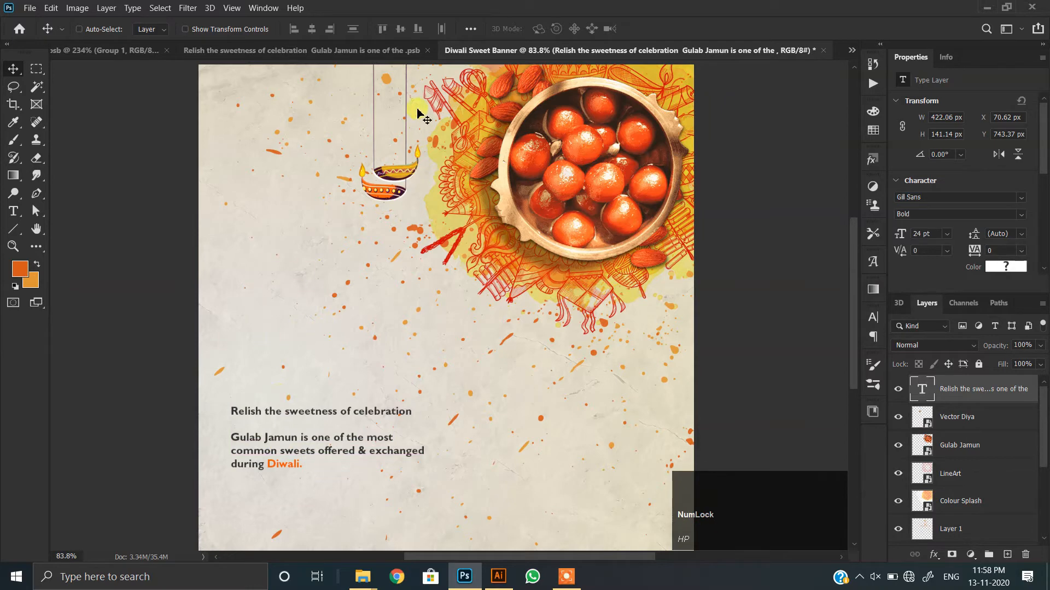
# Close the document that held the source paragraph.
pyautogui.click(350, 50)
pyautogui.hotkey('ctrl', 'w')
pyautogui.click(548, 227)
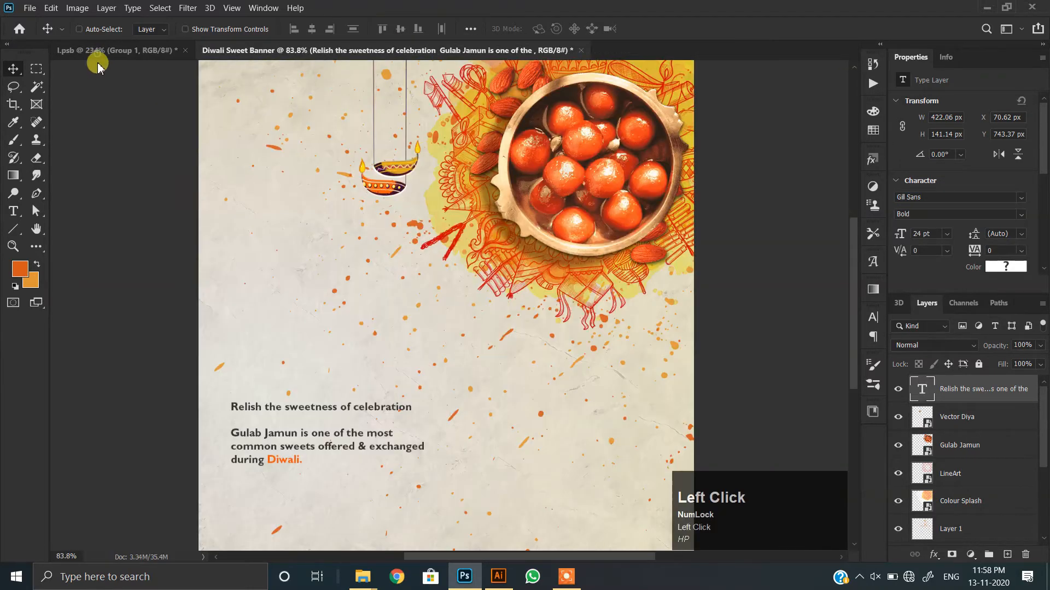
# Examine the font and text colour of the Diwali lettering in its separate document.
pyautogui.click(97, 52)
pyautogui.click(959, 419)
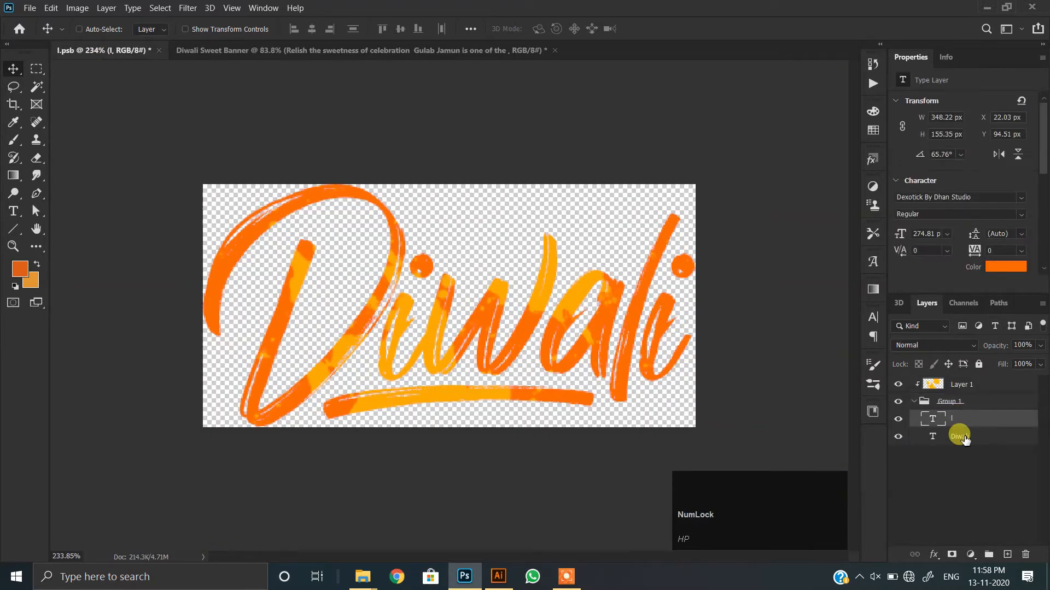
pyautogui.click(961, 436)
pyautogui.doubleClick(419, 239)
pyautogui.moveTo(982, 195); pyautogui.dragTo(901, 195)
pyautogui.click(13, 68)
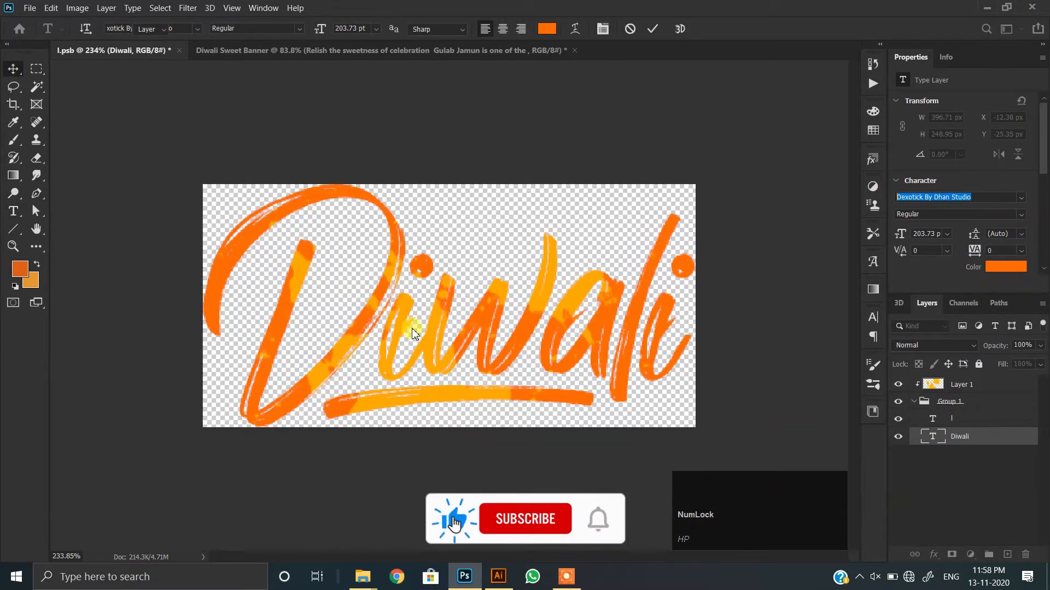
pyautogui.click(1005, 267)
pyautogui.moveTo(790, 276); pyautogui.dragTo(530, 145)
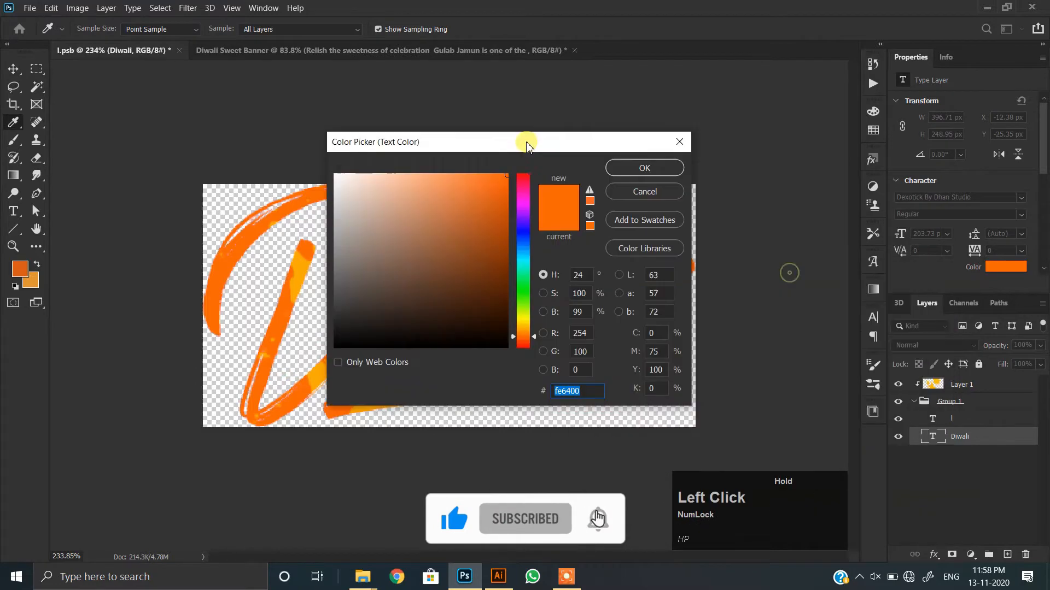
pyautogui.click(623, 167)
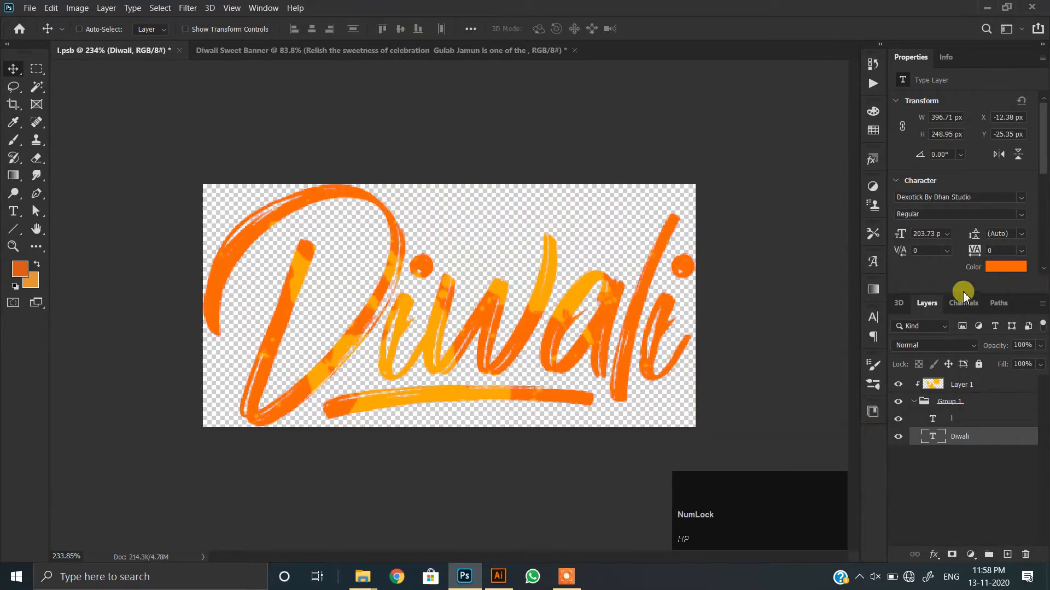
# Examine how Layer 1's splash is clipped to Group 1 by toggling its visibility and its clipping mask.
pyautogui.click(898, 386)
pyautogui.click(899, 386)
pyautogui.keyDown('alt'); pyautogui.click(971, 389); pyautogui.keyUp('alt')
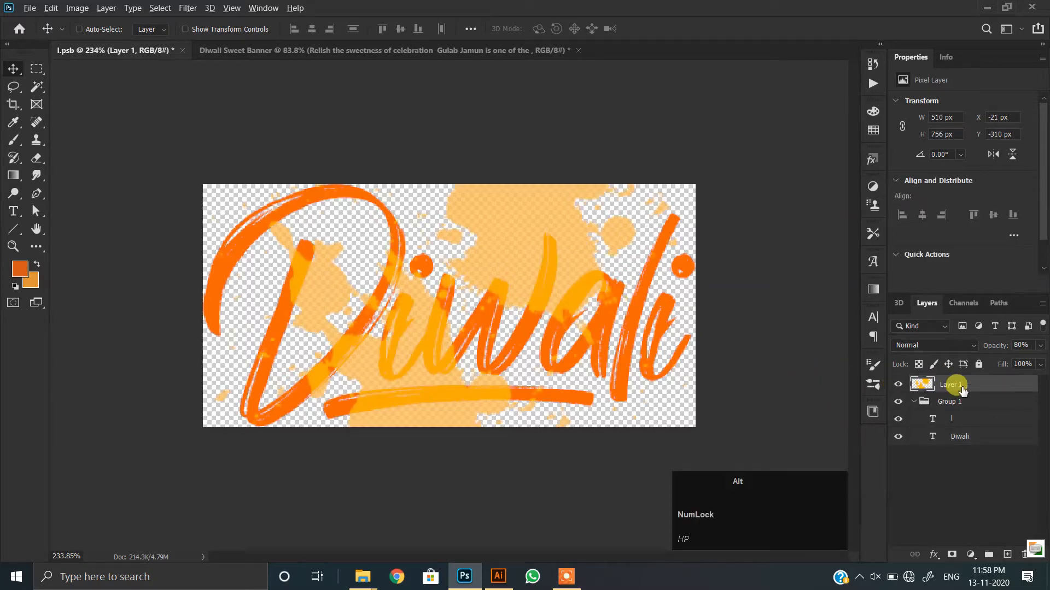
pyautogui.keyDown('alt'); pyautogui.click(950, 407); pyautogui.keyUp('alt')
# Try to convert Layer 1 to a smart object, and undo the conversion.
pyautogui.click(962, 437)
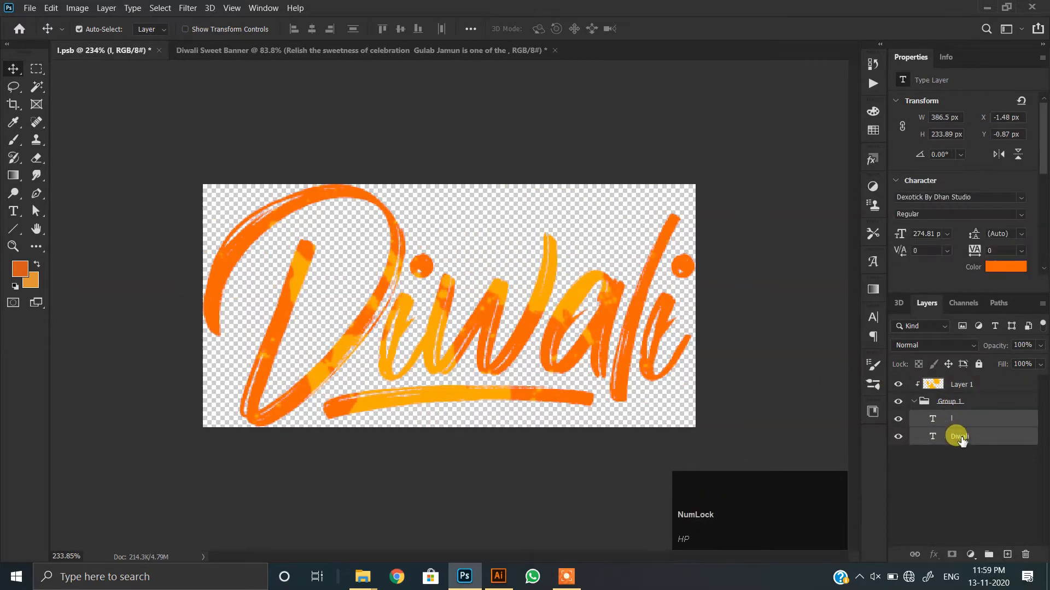
pyautogui.keyDown('ctrl'); pyautogui.click(962, 386); pyautogui.keyUp('ctrl')
pyautogui.rightClick(968, 385)
pyautogui.click(808, 176)
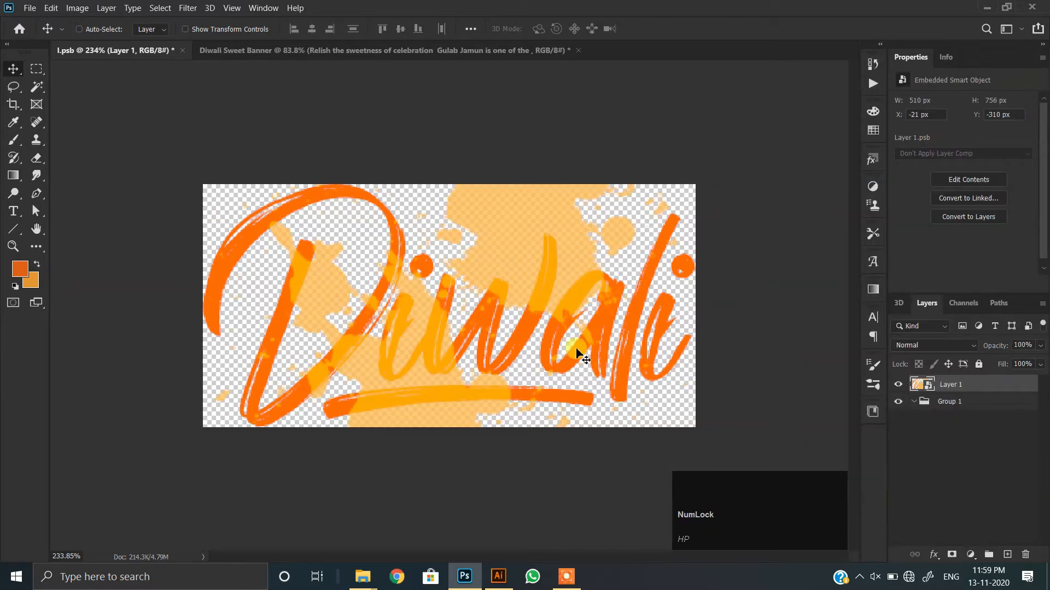
pyautogui.hotkey('ctrl', 'z')
# Convert the Diwali lettering with its splash to one smart object and place it in the banner above the paragraph at X 71, Y 518 px.
pyautogui.rightClick(963, 404)
pyautogui.click(787, 199)
pyautogui.moveTo(462, 341); pyautogui.dragTo(357, 306)
pyautogui.moveTo(262, 424); pyautogui.dragTo(302, 352)
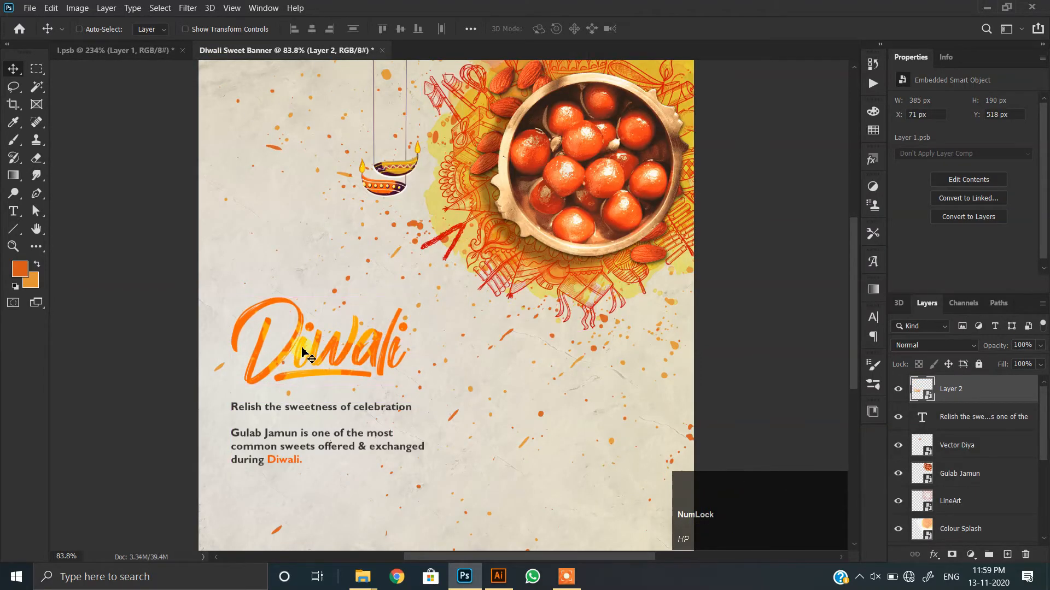
# Add the text "HAPPY" in 49 pt Gill Sans Regular on a new layer above the Diwali lettering.
pyautogui.scroll(3, 326, 317)
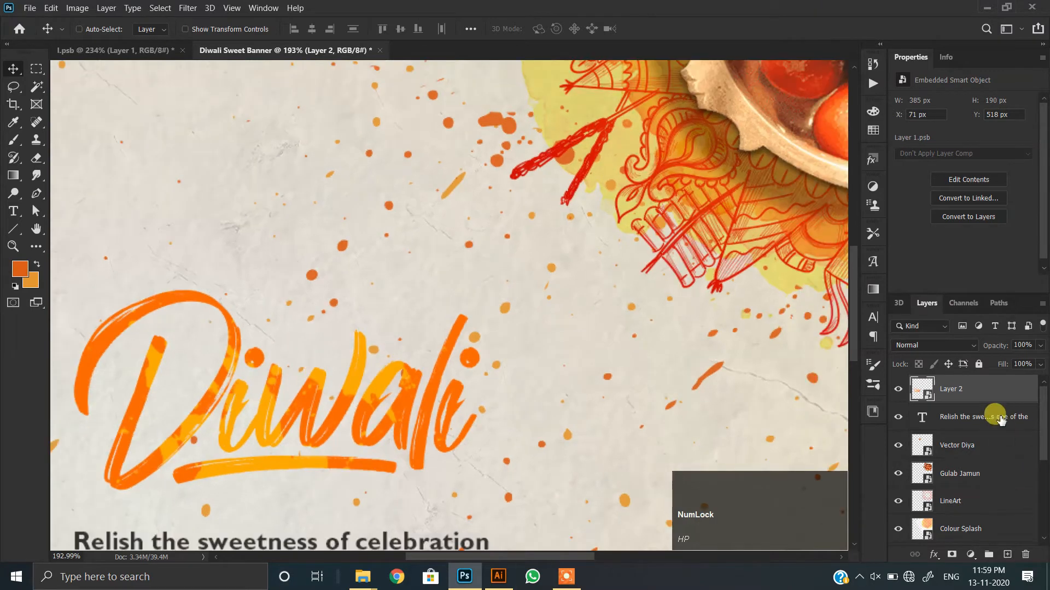
pyautogui.click(1007, 555)
pyautogui.scroll(-2, 225, 291)
pyautogui.scroll(2, 262, 287)
pyautogui.click(275, 288)
pyautogui.click(1016, 197)
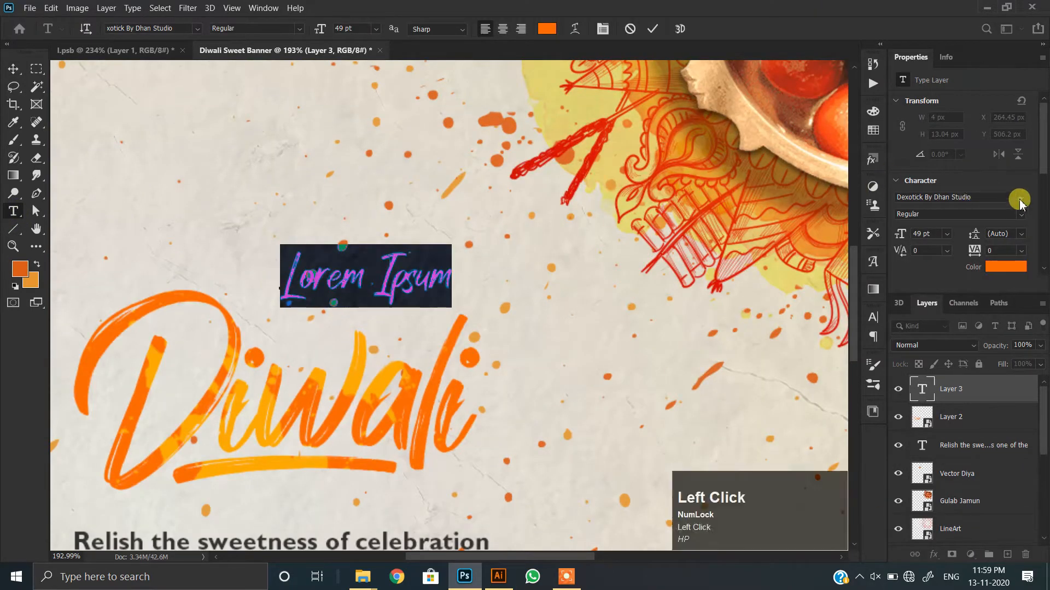
pyautogui.moveTo(1044, 249); pyautogui.dragTo(1043, 242)
pyautogui.click(934, 240)
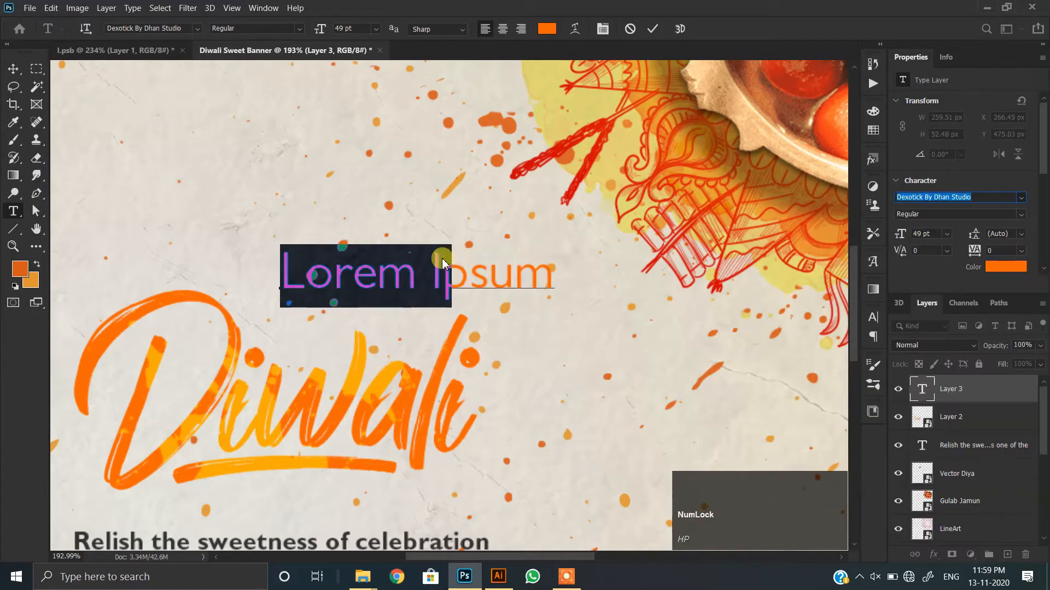
pyautogui.write('Ha')
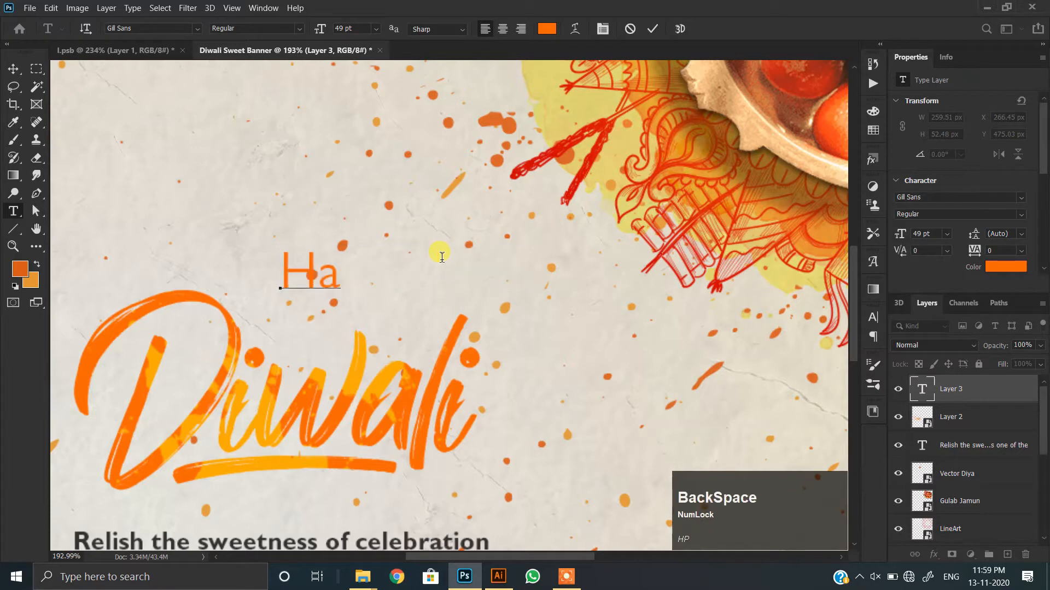
pyautogui.click(10, 71)
# Recolour the HAPPY text to dark grey #2b2b2b and set its font style to Bold.
pyautogui.click(1006, 266)
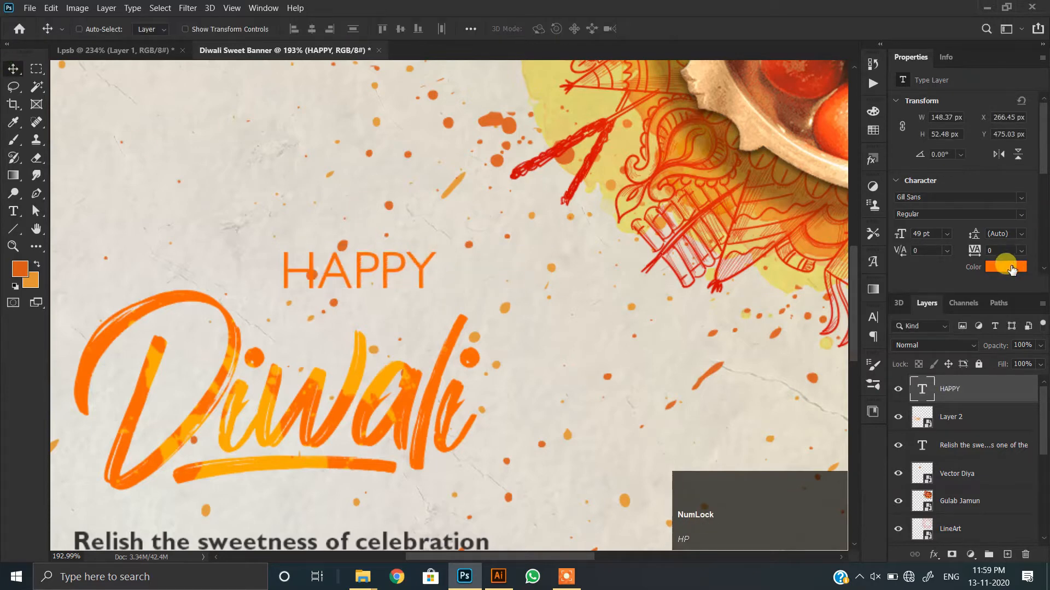
pyautogui.moveTo(406, 300); pyautogui.dragTo(321, 320)
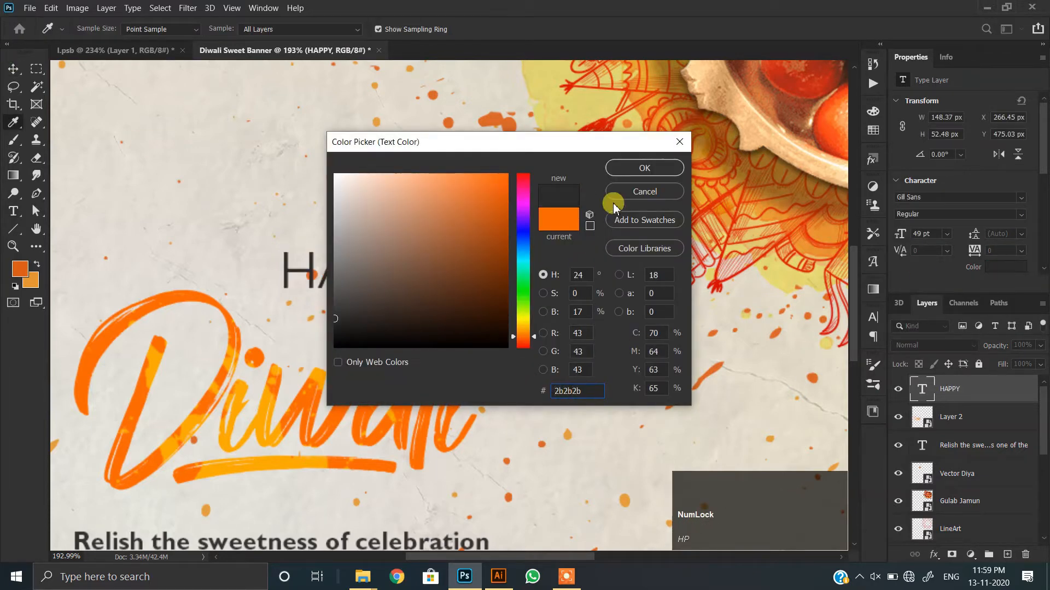
pyautogui.click(641, 167)
pyautogui.click(1021, 214)
pyautogui.click(932, 291)
# Set the HAPPY text to 36 pt with tracking 200 and fit it above the Diwali lettering at X 253, Y 521 px.
pyautogui.moveTo(328, 281); pyautogui.dragTo(306, 318)
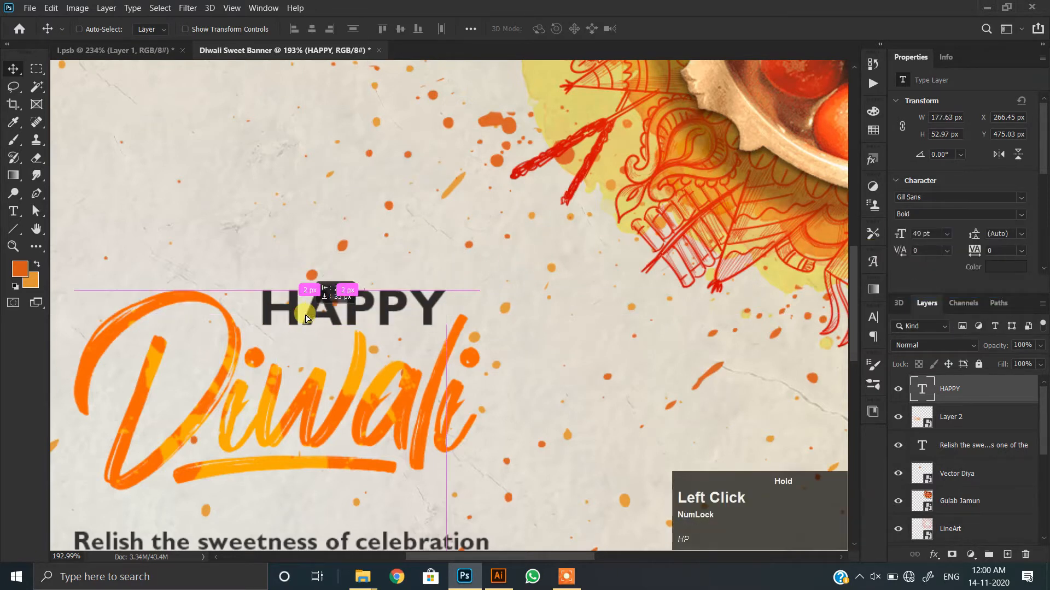
pyautogui.click(946, 234)
pyautogui.click(929, 377)
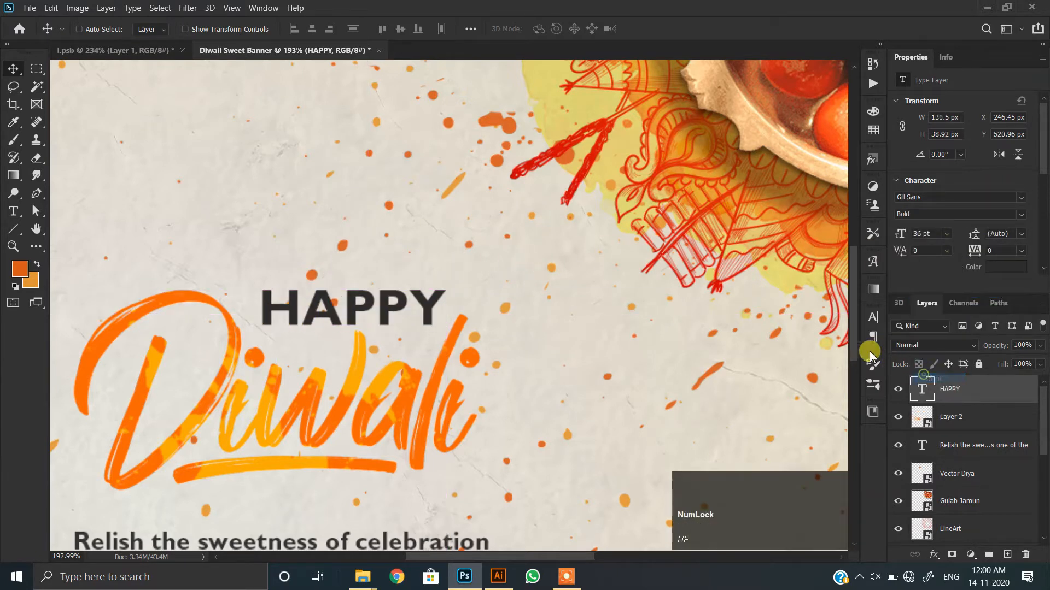
pyautogui.click(1021, 250)
pyautogui.click(1000, 414)
pyautogui.moveTo(344, 305); pyautogui.dragTo(386, 293)
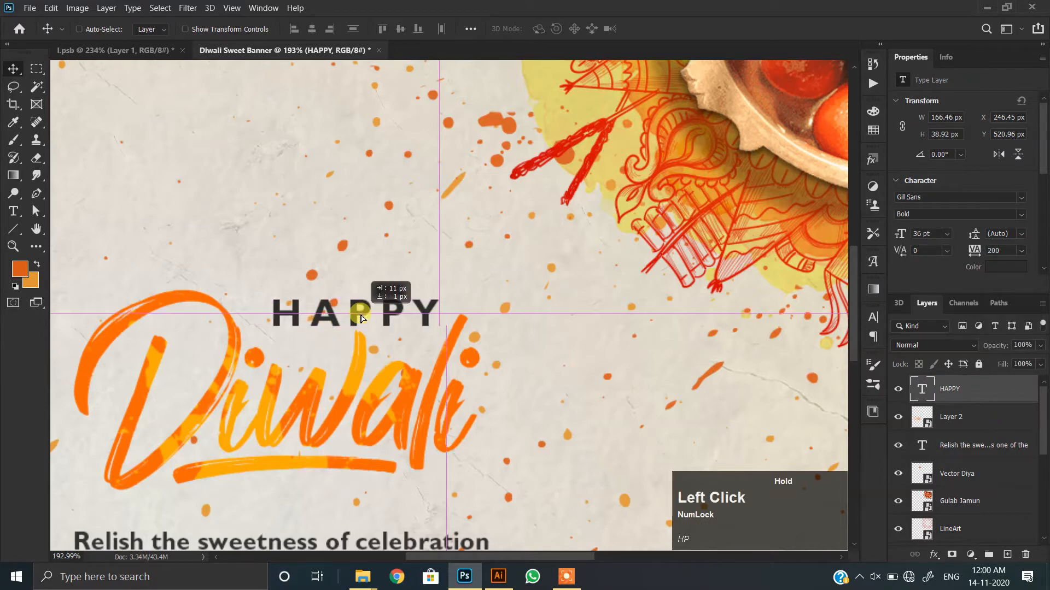
# Move the HAPPY text, the Diwali lettering and the paragraph together up by about 35 px.
pyautogui.scroll(-3, 336, 233)
pyautogui.scroll(-3, 338, 232)
pyautogui.click(339, 234)
pyautogui.scroll(2, 339, 257)
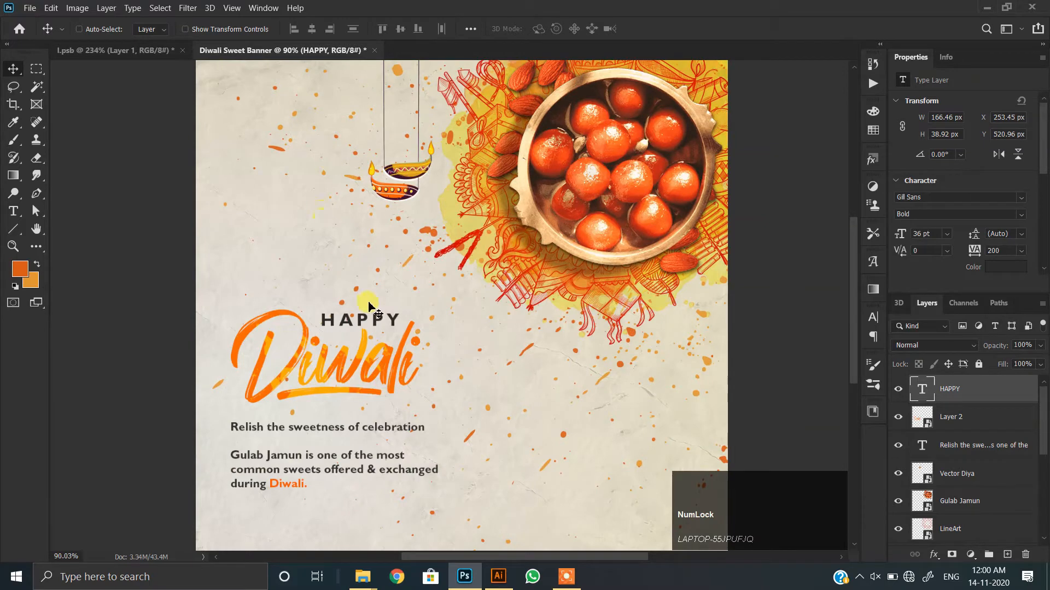
pyautogui.keyDown('shift'); pyautogui.click(954, 448); pyautogui.keyUp('shift')
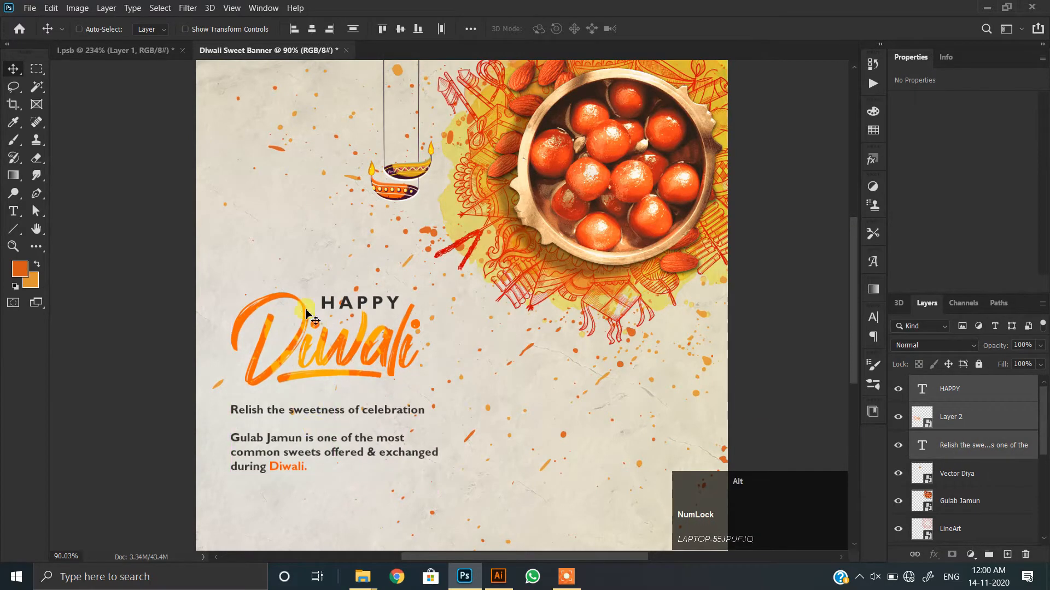
pyautogui.scroll(-2, 309, 300)
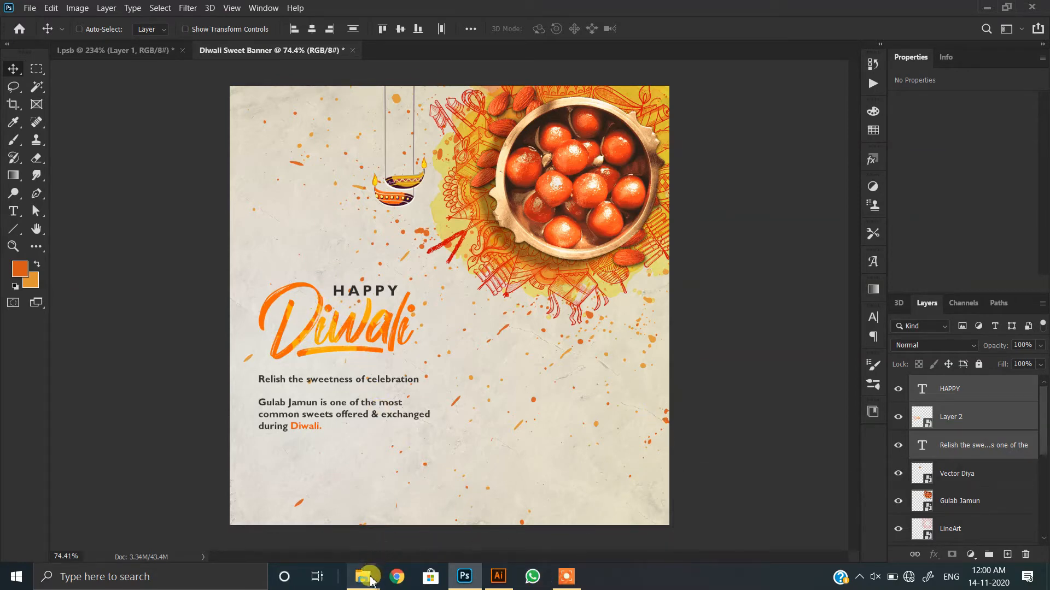
# Place Vector Flower.png in the banner at X 0, Y 220 px and stack its layer directly below Gulab Jamun.
pyautogui.moveTo(370, 580)
pyautogui.click(339, 536)
pyautogui.moveTo(950, 172); pyautogui.dragTo(524, 362)
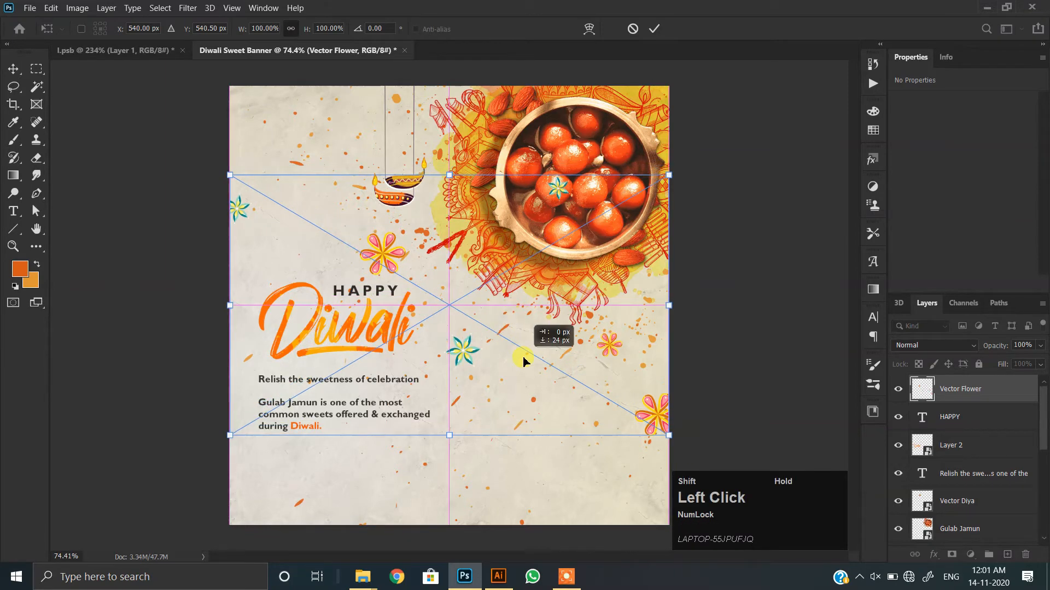
pyautogui.doubleClick(450, 288)
pyautogui.keyDown('alt'); pyautogui.scroll(3, 450, 266); pyautogui.keyUp('alt')
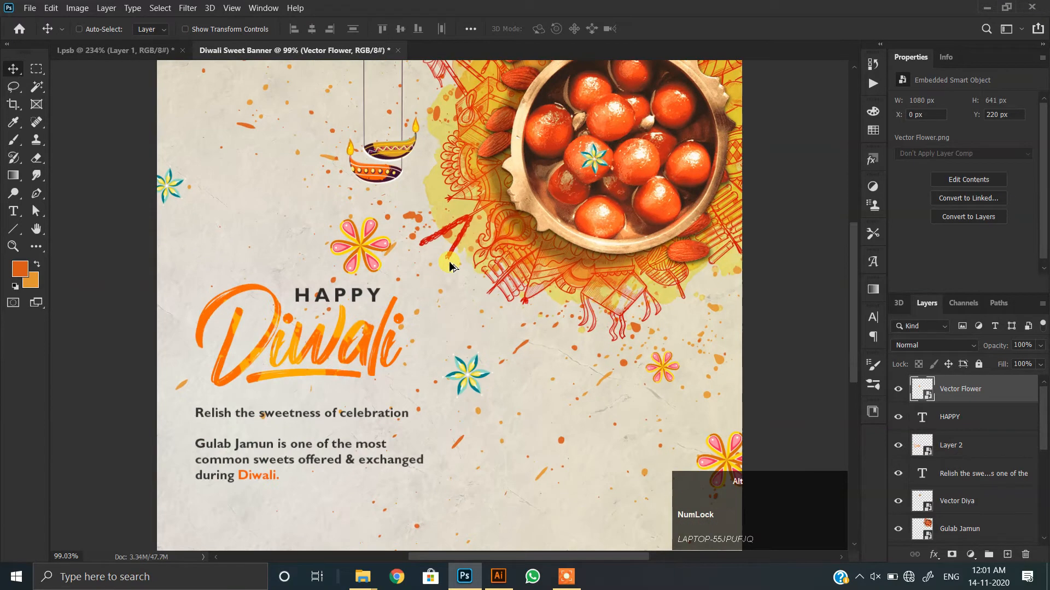
pyautogui.moveTo(986, 390); pyautogui.dragTo(986, 511)
pyautogui.scroll(-2, 987, 463)
pyautogui.moveTo(961, 443); pyautogui.dragTo(960, 481)
# Move the flowers up and shift the hanging diyas to X 331, Y -49 px.
pyautogui.keyDown('alt'); pyautogui.scroll(-3, 632, 216); pyautogui.keyUp('alt')
pyautogui.moveTo(613, 348); pyautogui.dragTo(619, 308)
pyautogui.moveTo(402, 186); pyautogui.dragTo(382, 231)
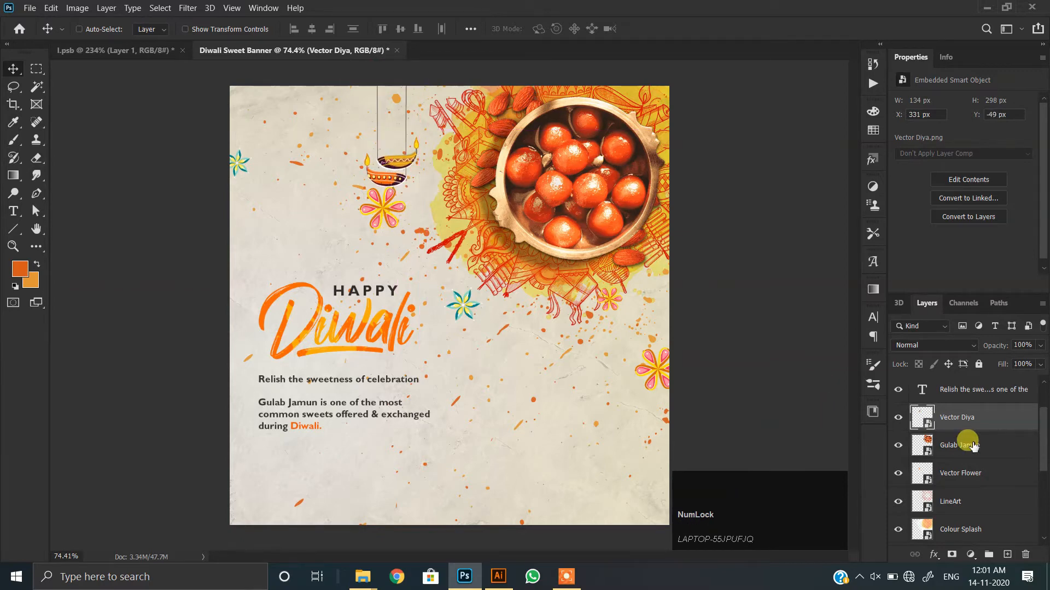
# Rasterize the Vector Flower layer and move it to X 0, Y 145 px.
pyautogui.keyDown('ctrl'); pyautogui.click(654, 364); pyautogui.keyUp('ctrl')
pyautogui.rightClick(954, 473)
pyautogui.click(781, 239)
pyautogui.click(899, 473)
pyautogui.moveTo(649, 370); pyautogui.dragTo(650, 384)
# Select the teal flower near the Diwali lettering with a rectangular marquee and move it right, just below the line art.
pyautogui.scroll(3, 503, 300)
pyautogui.scroll(-1, 499, 298)
pyautogui.click(35, 70)
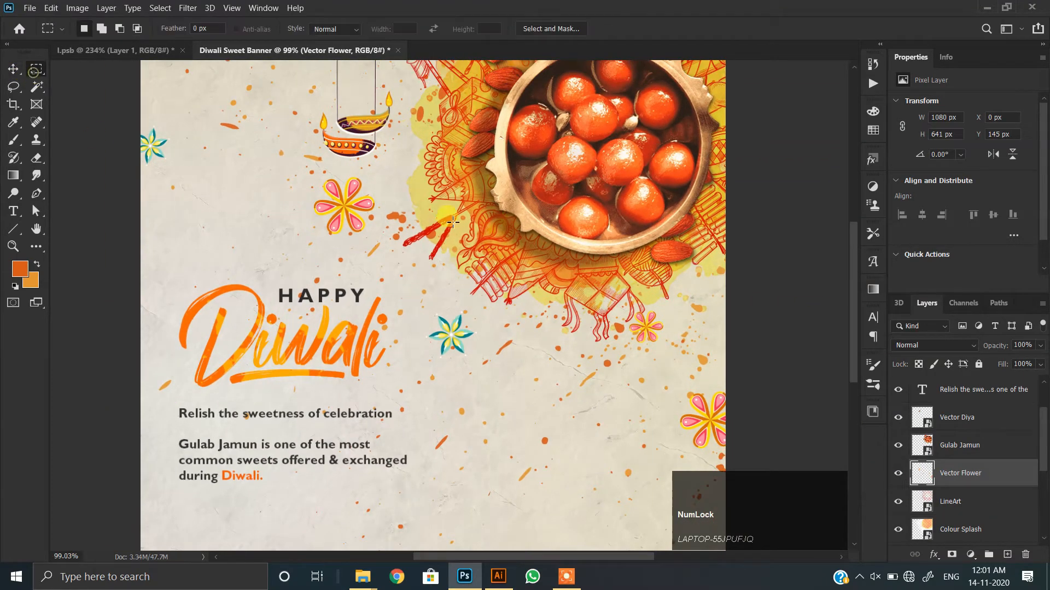
pyautogui.moveTo(504, 379); pyautogui.dragTo(492, 377)
pyautogui.click(13, 69)
pyautogui.moveTo(464, 339)
pyautogui.mouseDown()
pyautogui.moveTo(532, 309)
pyautogui.moveTo(540, 321)
pyautogui.mouseUp()
# Select the pink flower below the diyas with a marquee, move it slightly down towards HAPPY, and deselect.
pyautogui.click(35, 69)
pyautogui.moveTo(283, 164)
pyautogui.mouseDown()
pyautogui.moveTo(341, 173)
pyautogui.moveTo(377, 248)
pyautogui.mouseUp()
pyautogui.click(13, 69)
pyautogui.moveTo(328, 212); pyautogui.dragTo(332, 240)
pyautogui.click(16, 70)
pyautogui.hotkey('ctrl', 'd')
pyautogui.scroll(-3, 424, 274)
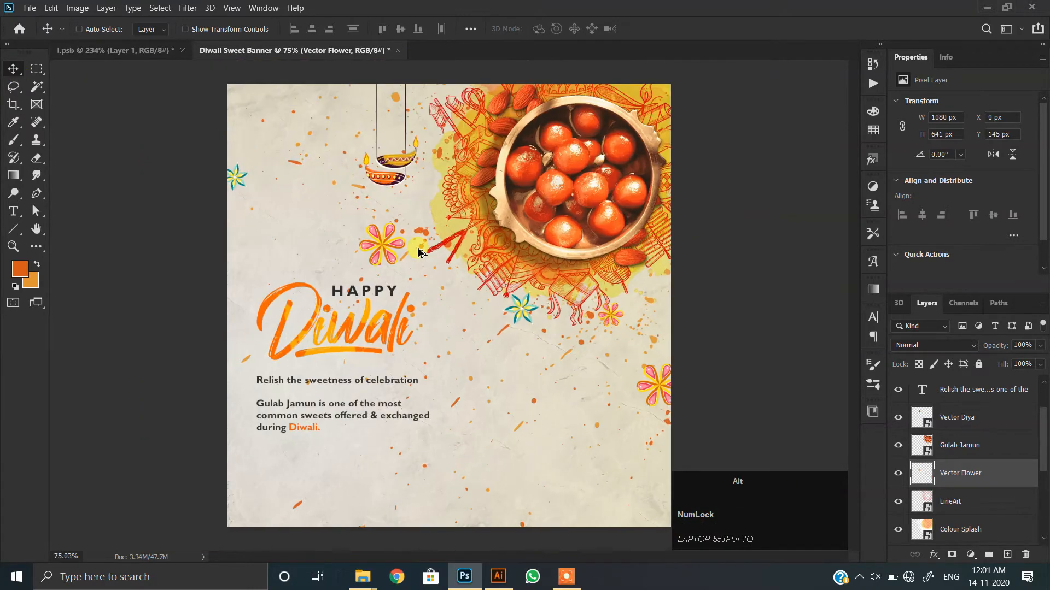
# Place the YouTube icon image in the banner, scaled down and aligned with the paragraph near the lower-left corner.
pyautogui.click(358, 580)
pyautogui.click(390, 513)
pyautogui.click(1039, 6)
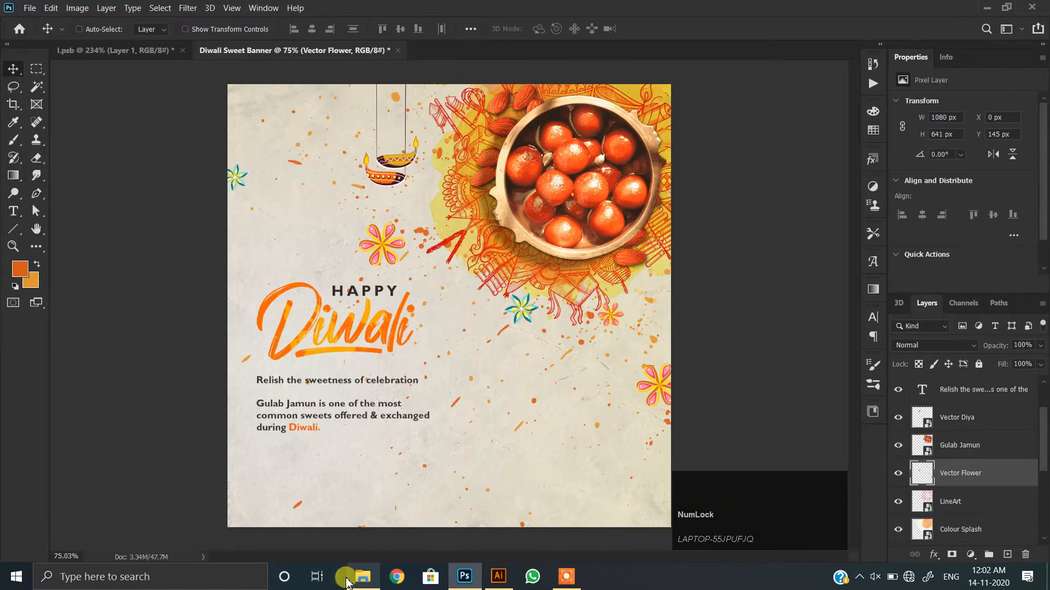
pyautogui.click(359, 581)
pyautogui.moveTo(1008, 183); pyautogui.dragTo(404, 266)
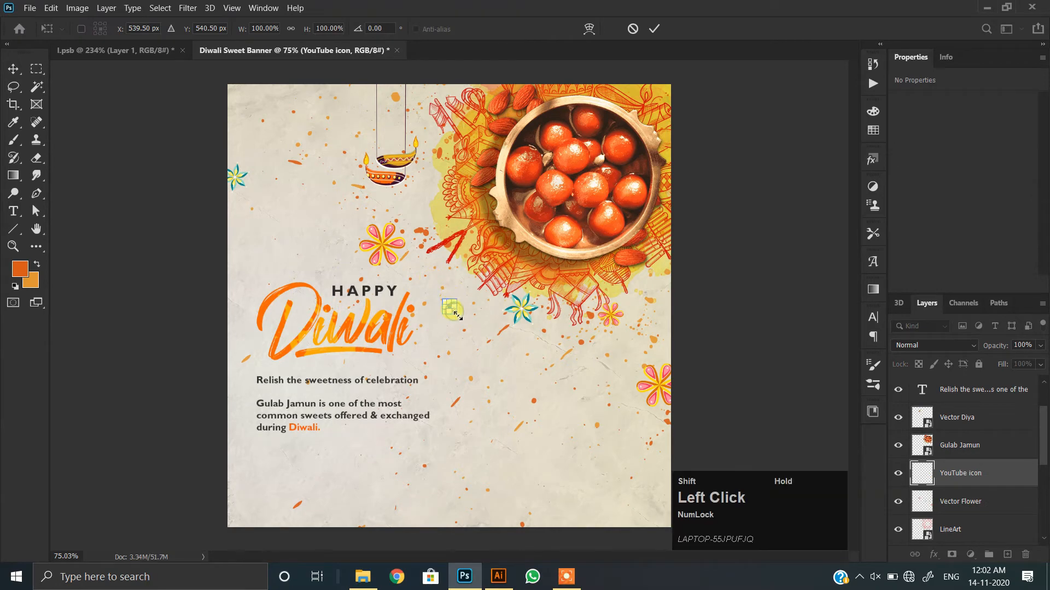
pyautogui.press('Return')
# Duplicate the paragraph below itself and replace the copy's text with the YouTube channel's web address.
pyautogui.moveTo(344, 437); pyautogui.dragTo(310, 407)
pyautogui.scroll(4, 273, 504)
pyautogui.rightClick(252, 266)
pyautogui.click(260, 270)
pyautogui.doubleClick(298, 368)
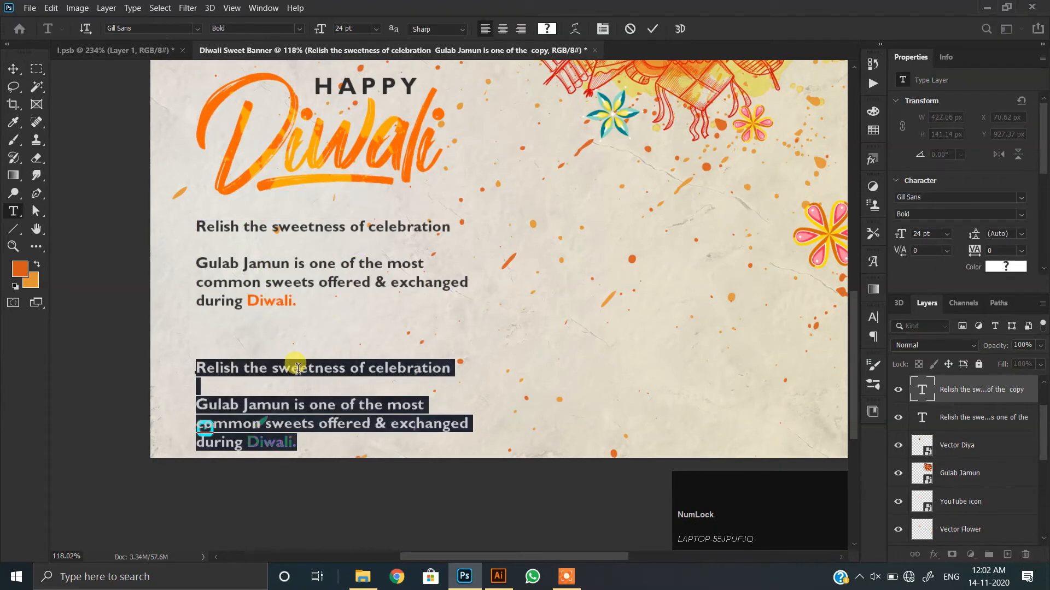
pyautogui.write('www.youtube.com/hamidraza')
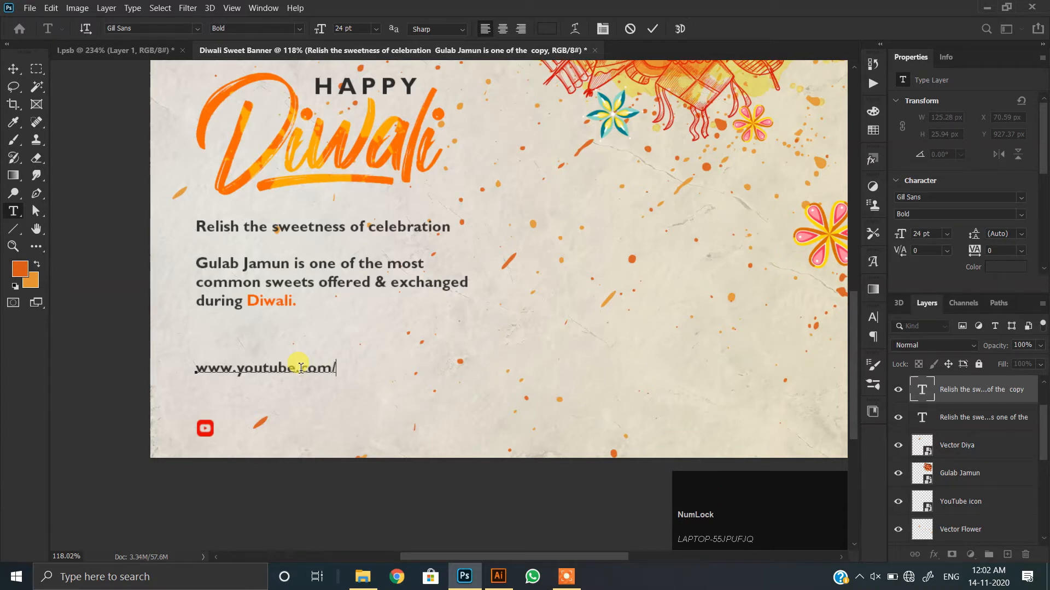
pyautogui.click(12, 71)
# Set the web address in all caps at 18 pt and place it beside the YouTube icon.
pyautogui.scroll(-3, 935, 266)
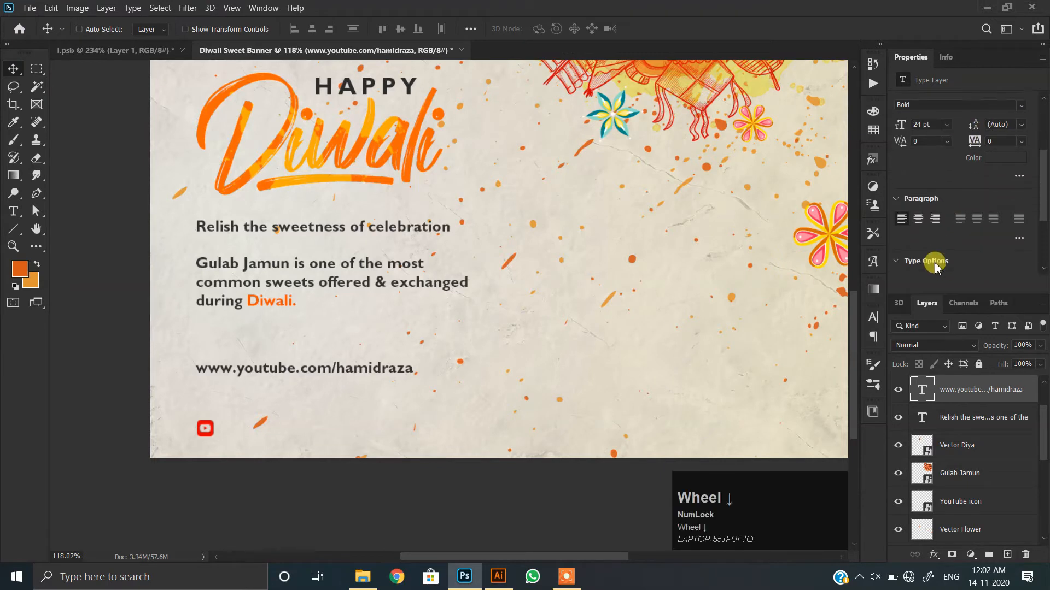
pyautogui.click(936, 266)
pyautogui.click(901, 226)
pyautogui.moveTo(284, 370); pyautogui.dragTo(279, 410)
pyautogui.scroll(4, 1020, 213)
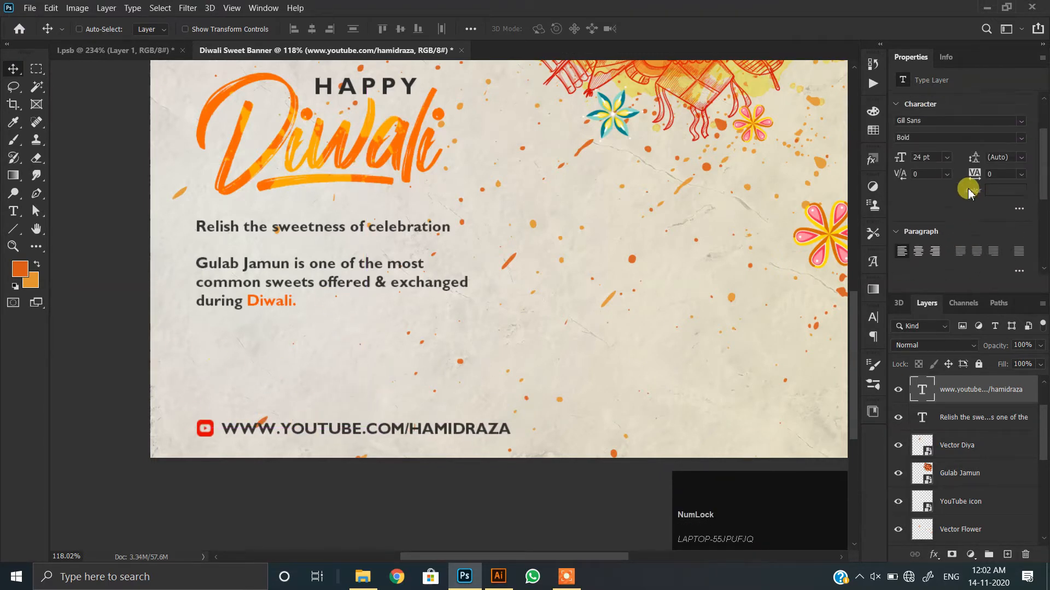
pyautogui.click(946, 179)
pyautogui.click(932, 282)
# Erase the orange splash behind the web address on Layer 1 with a 70 px eraser.
pyautogui.scroll(3, 323, 428)
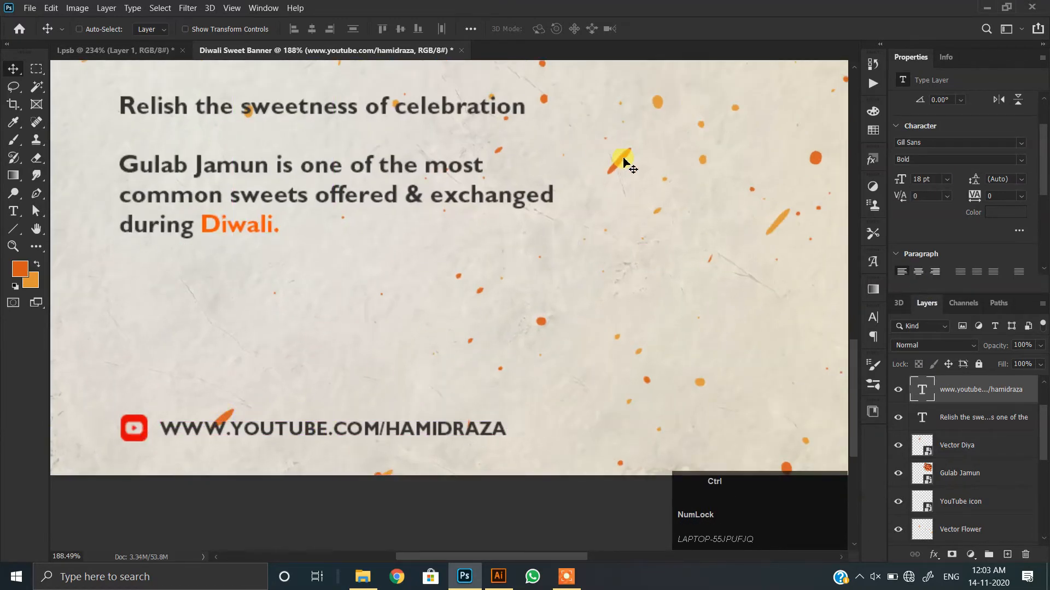
pyautogui.keyDown('ctrl'); pyautogui.click(623, 159); pyautogui.keyUp('ctrl')
pyautogui.click(36, 158)
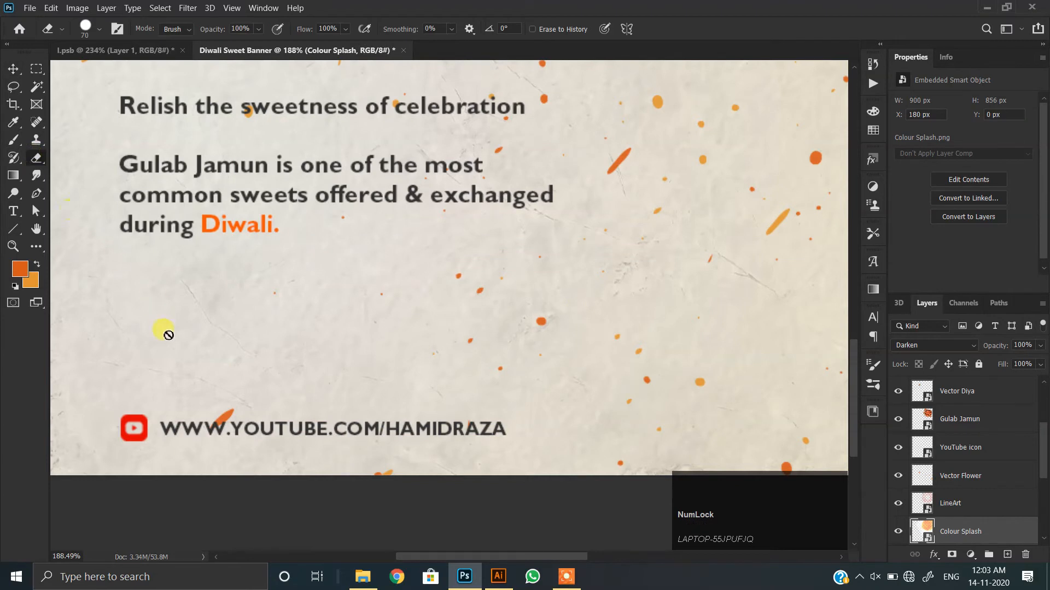
pyautogui.click(905, 508)
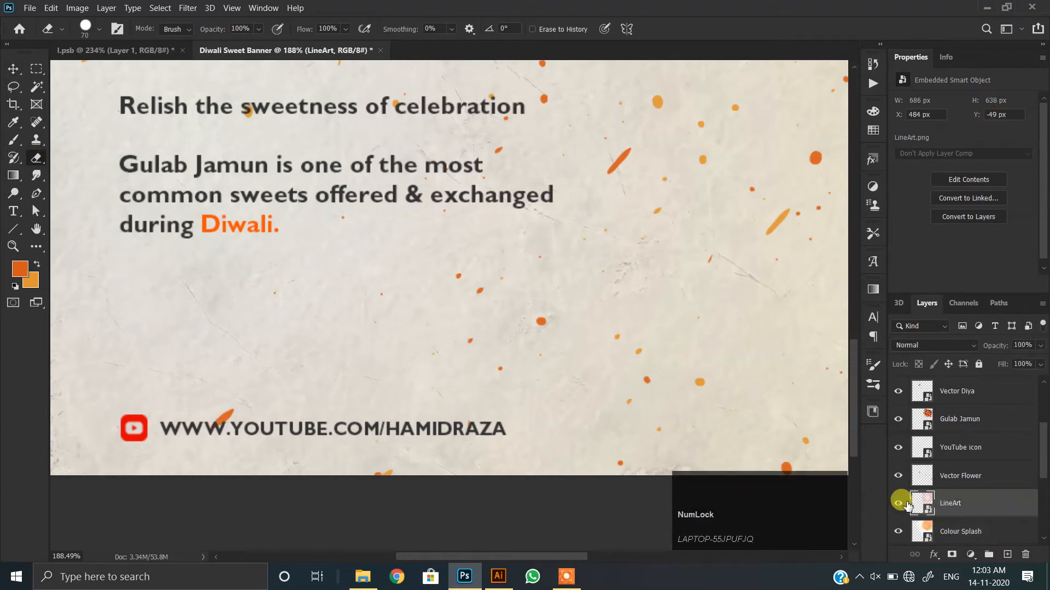
pyautogui.click(943, 474)
pyautogui.scroll(-4, 937, 475)
pyautogui.click(908, 447)
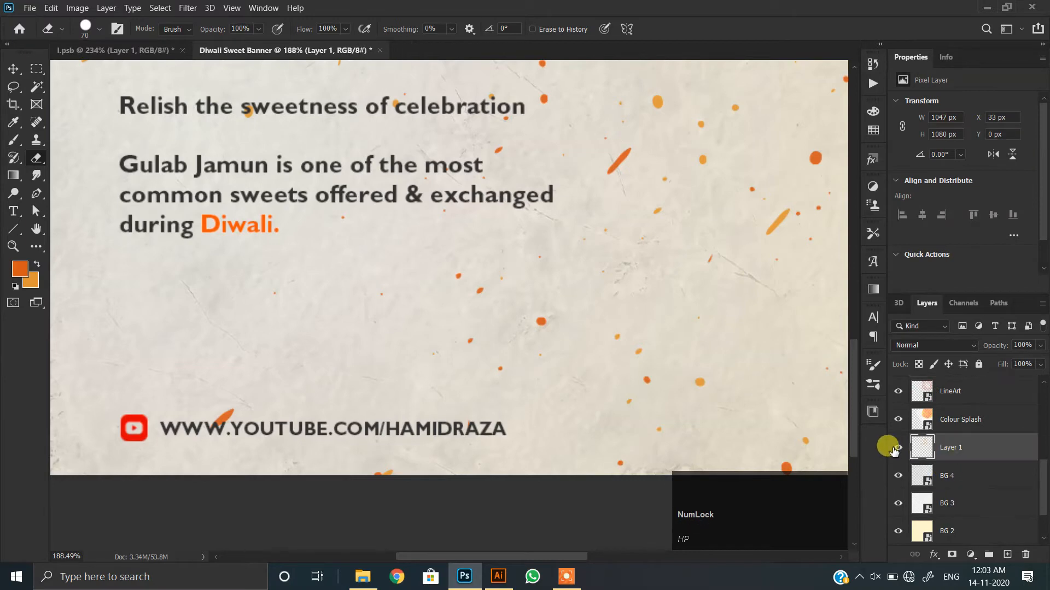
pyautogui.scroll(-4, 328, 421)
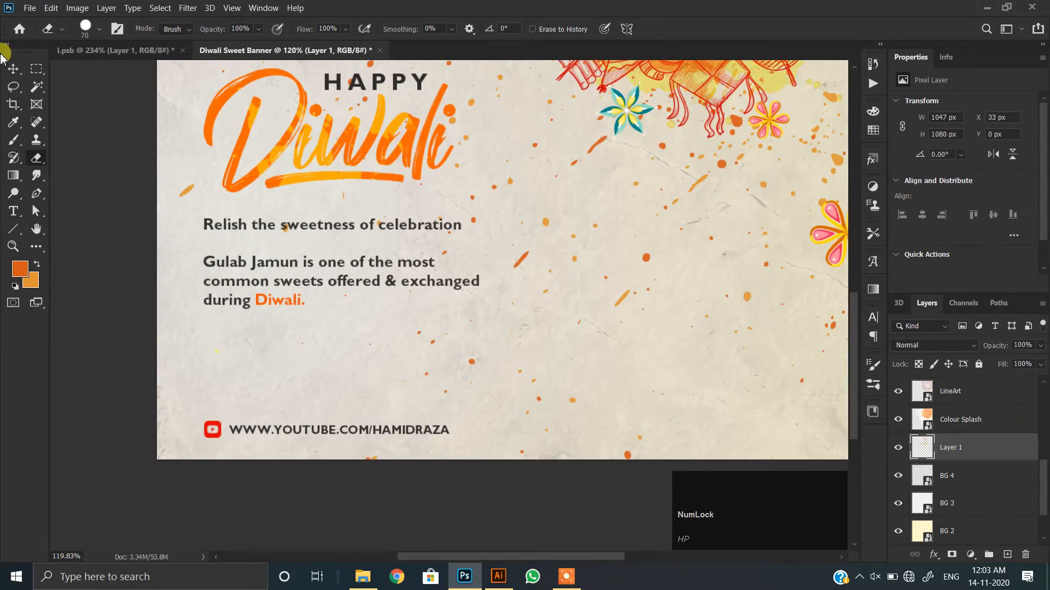
pyautogui.click(12, 67)
pyautogui.scroll(-3, 426, 350)
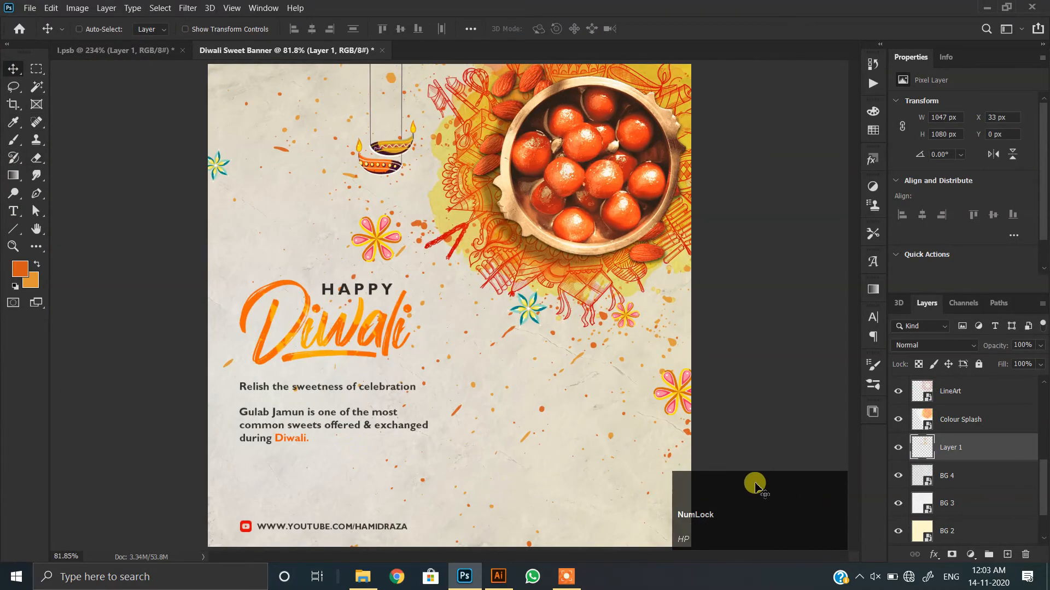
# Switch to Illustrator, copy the brand logo, and return to Photoshop.
pyautogui.click(498, 573)
pyautogui.moveTo(489, 224); pyautogui.dragTo(360, 139)
pyautogui.hotkey('ctrl', 'c')
pyautogui.click(493, 585)
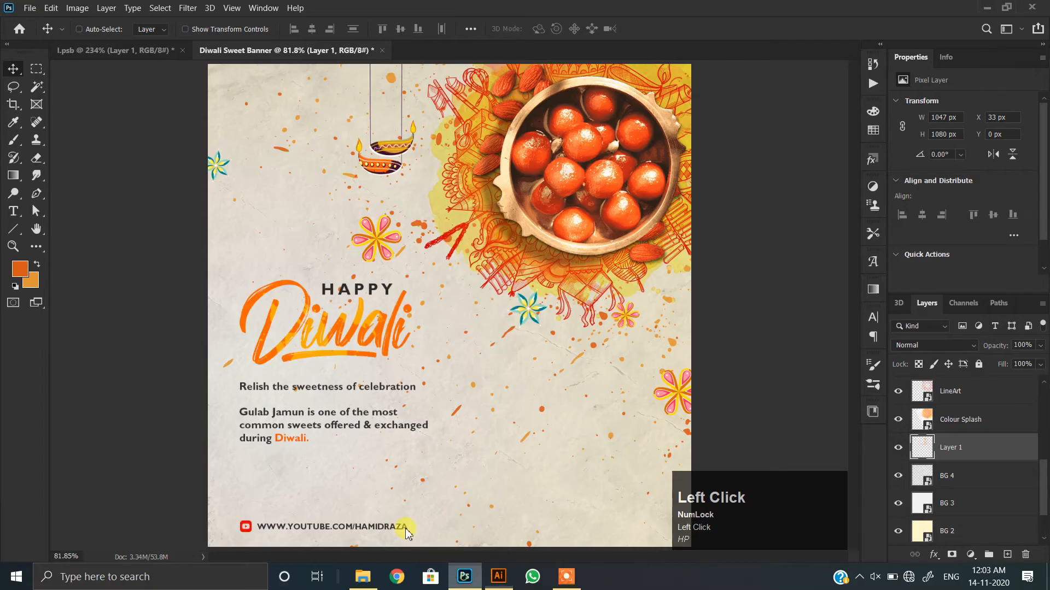
# Paste the logo as a smart object, scaled to about 172 × 112 px, in the banner's upper-left corner at X 54, Y 41 px.
pyautogui.scroll(3, 964, 395)
pyautogui.hotkey('ctrl', 'v')
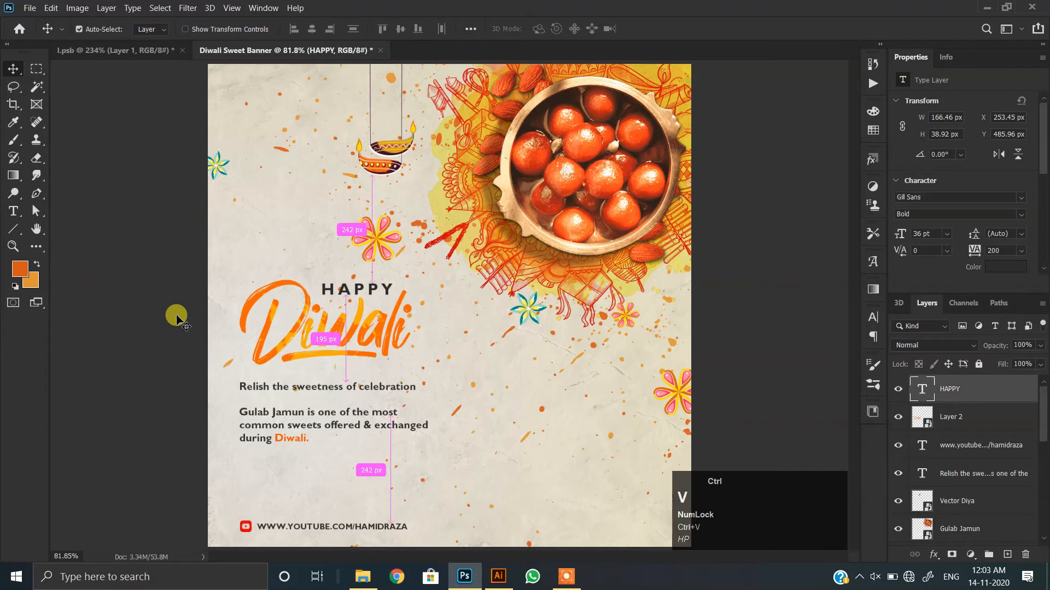
pyautogui.click(598, 160)
pyautogui.moveTo(497, 337); pyautogui.dragTo(465, 316)
pyautogui.moveTo(437, 303); pyautogui.dragTo(316, 137)
pyautogui.doubleClick(288, 130)
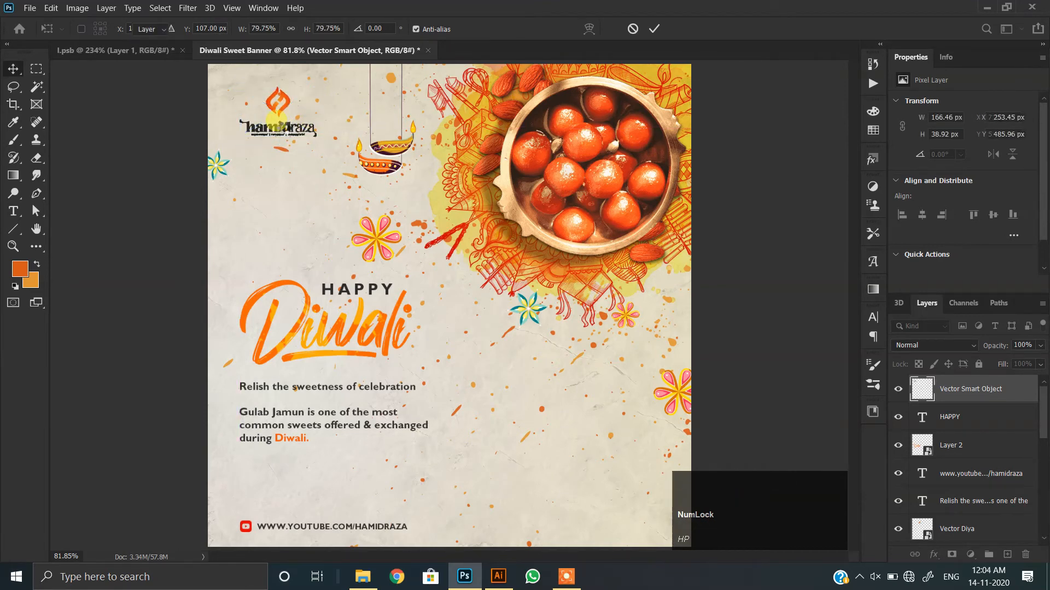
pyautogui.moveTo(284, 109); pyautogui.dragTo(274, 107)
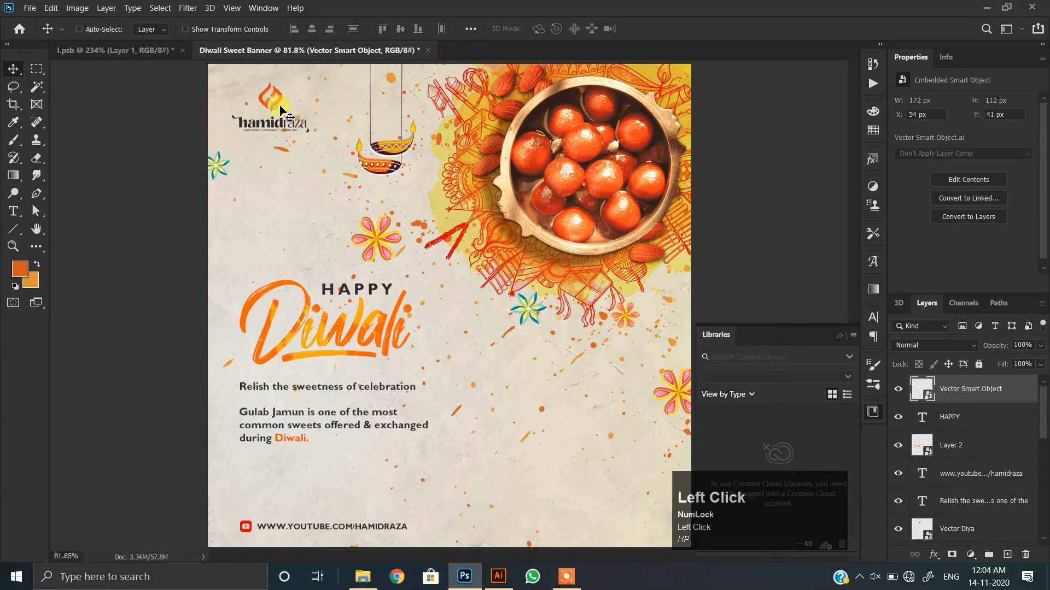
# Erase the paint splashes around the logo on Layer 1 with a 70 px eraser.
pyautogui.scroll(3, 279, 113)
pyautogui.keyDown('ctrl'); pyautogui.click(405, 235); pyautogui.keyUp('ctrl')
pyautogui.scroll(-3, 421, 336)
pyautogui.rightClick(543, 394)
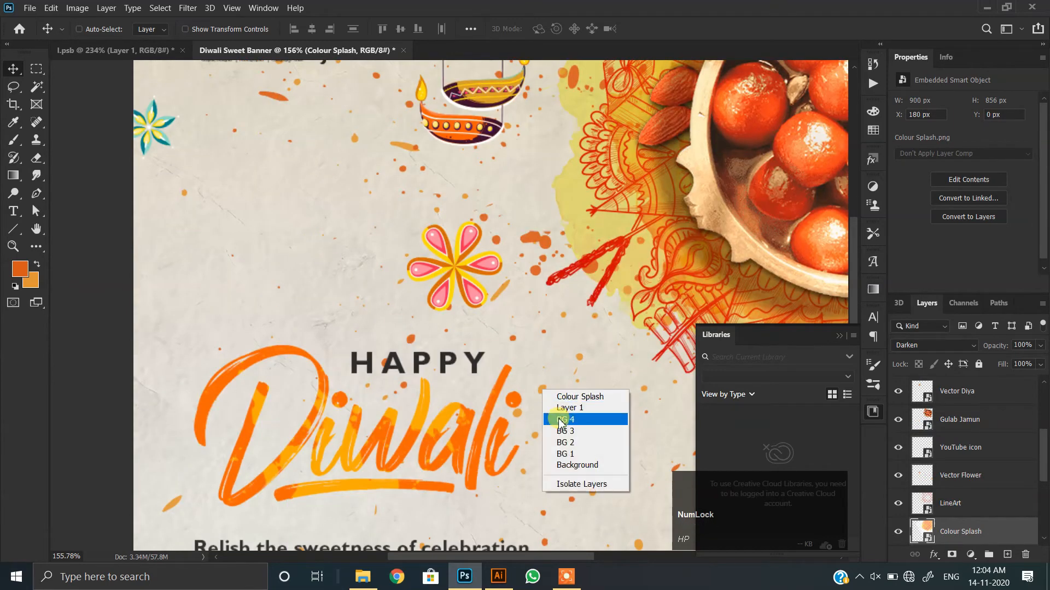
pyautogui.click(570, 408)
pyautogui.scroll(3, 314, 186)
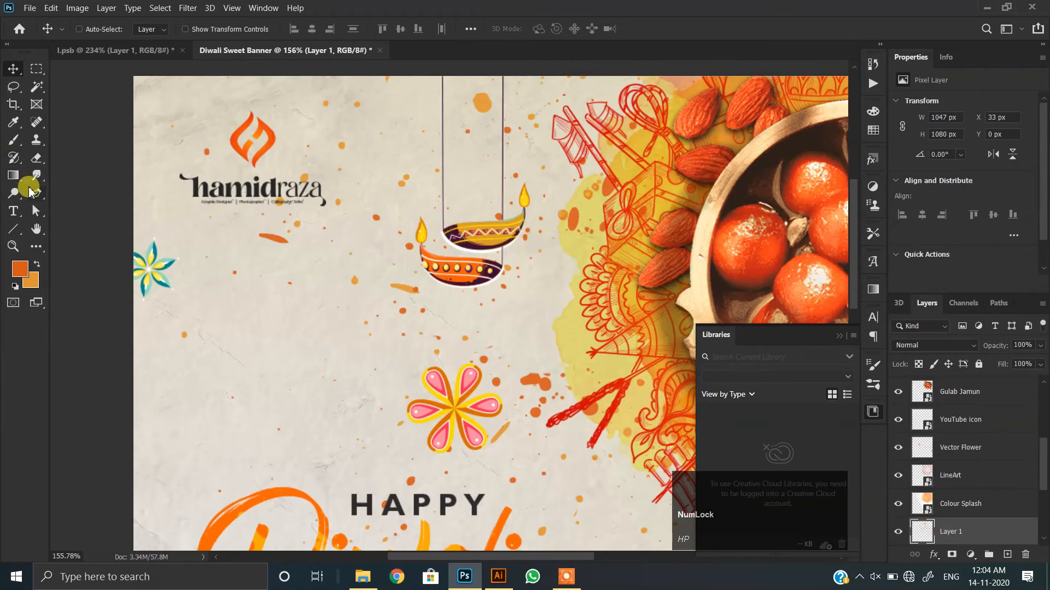
pyautogui.click(37, 157)
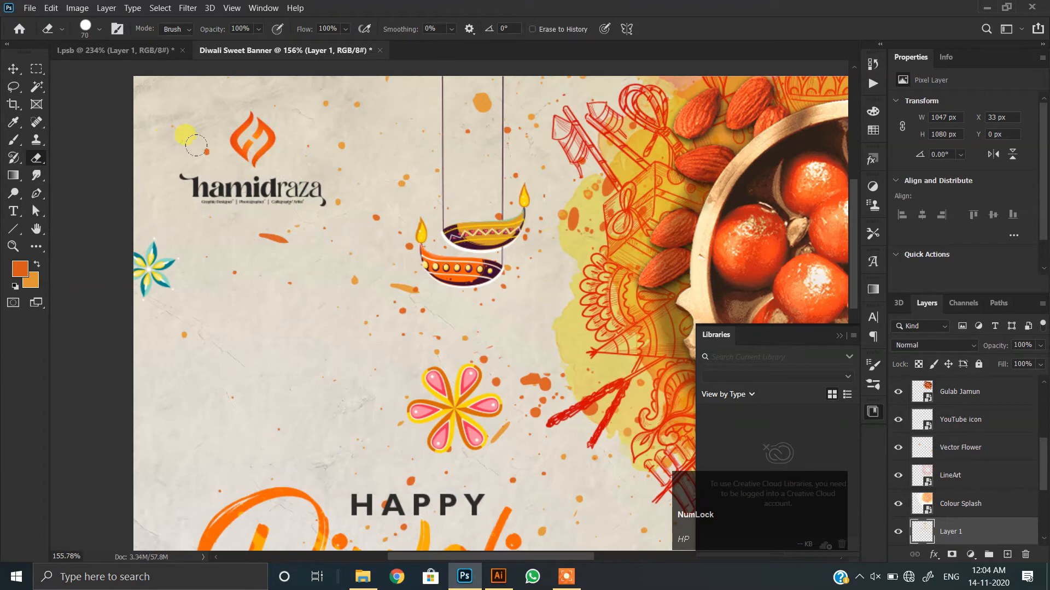
pyautogui.press('v')
# Switch to Illustrator, copy the social media icons with their handle, and return to Photoshop.
pyautogui.keyDown('alt'); pyautogui.scroll(-4, 146, 153); pyautogui.keyUp('alt')
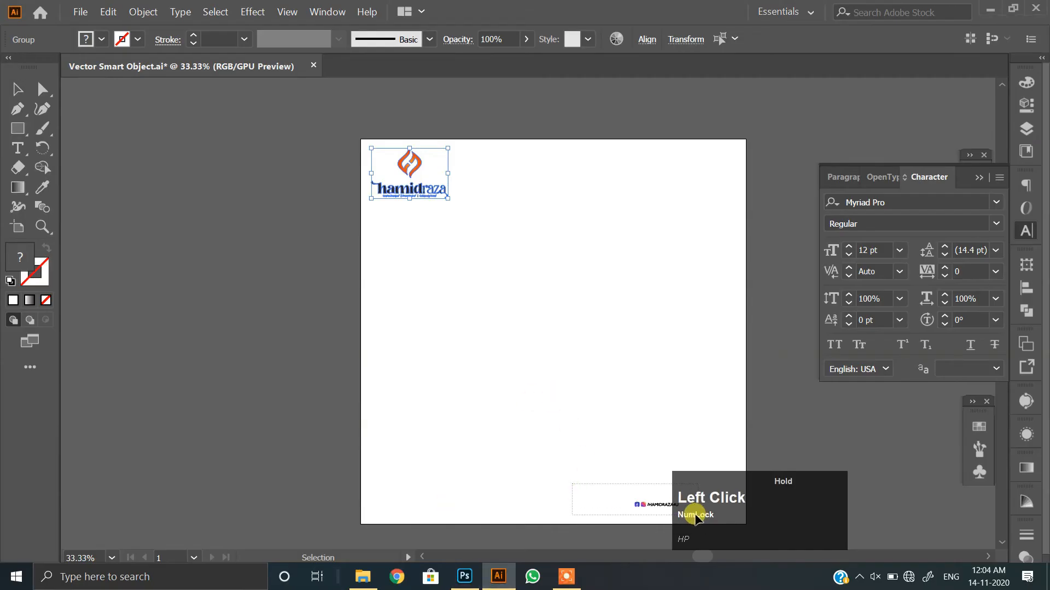
pyautogui.moveTo(698, 515); pyautogui.dragTo(697, 515)
pyautogui.moveTo(621, 461); pyautogui.dragTo(492, 413)
pyautogui.scroll(4, 513, 463)
pyautogui.click(469, 580)
# Paste the copied social media icons and handle as a smart object at the bottom of the banner, beside the YouTube address.
pyautogui.keyDown('alt'); pyautogui.scroll(2, 567, 445); pyautogui.keyUp('alt')
pyautogui.click(853, 333)
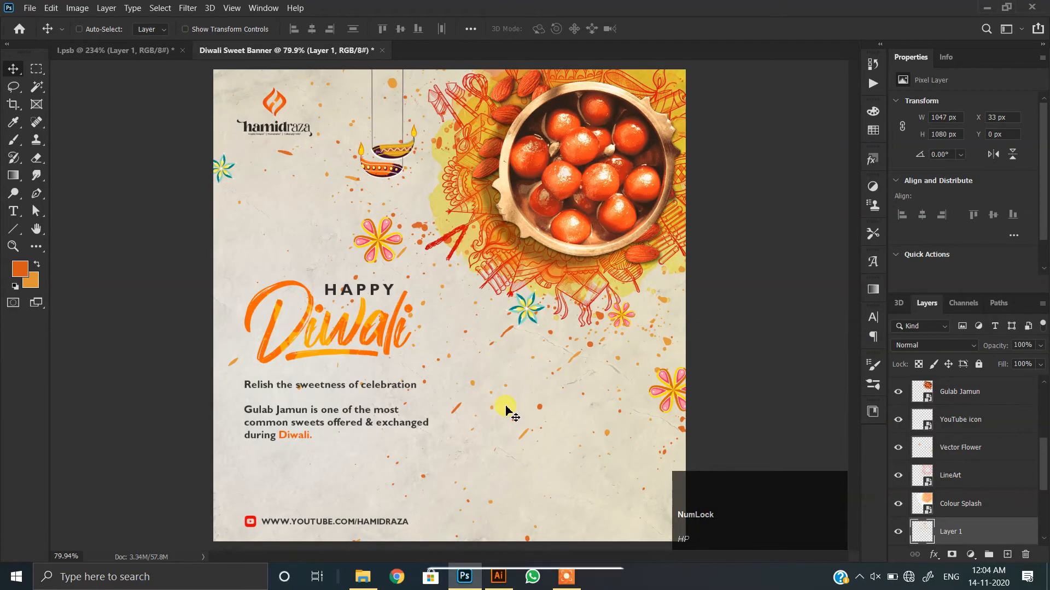
pyautogui.hotkey('ctrl', 'v')
pyautogui.click(576, 156)
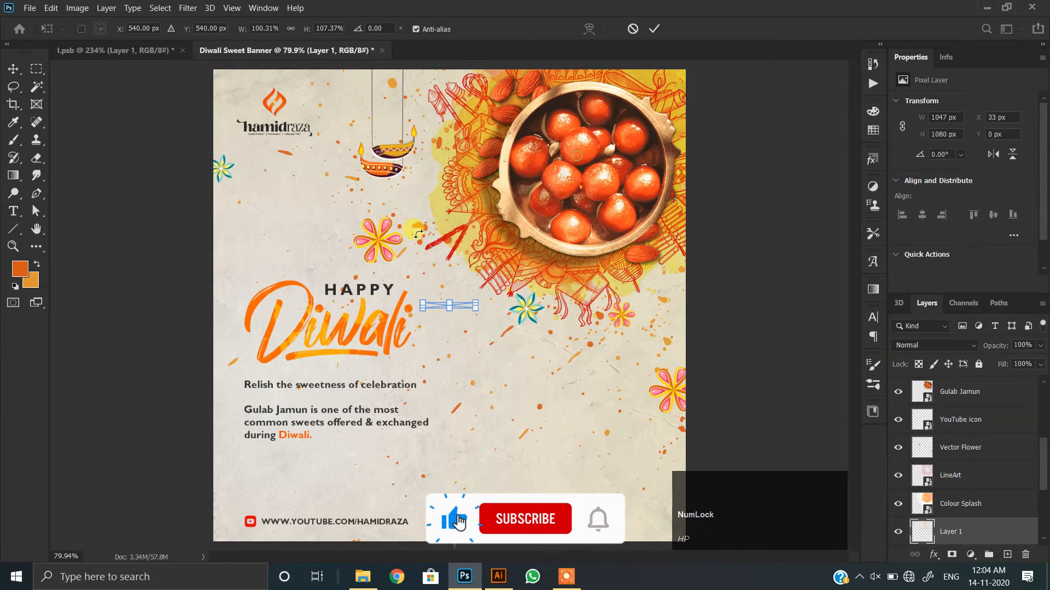
pyautogui.moveTo(466, 303); pyautogui.dragTo(490, 515)
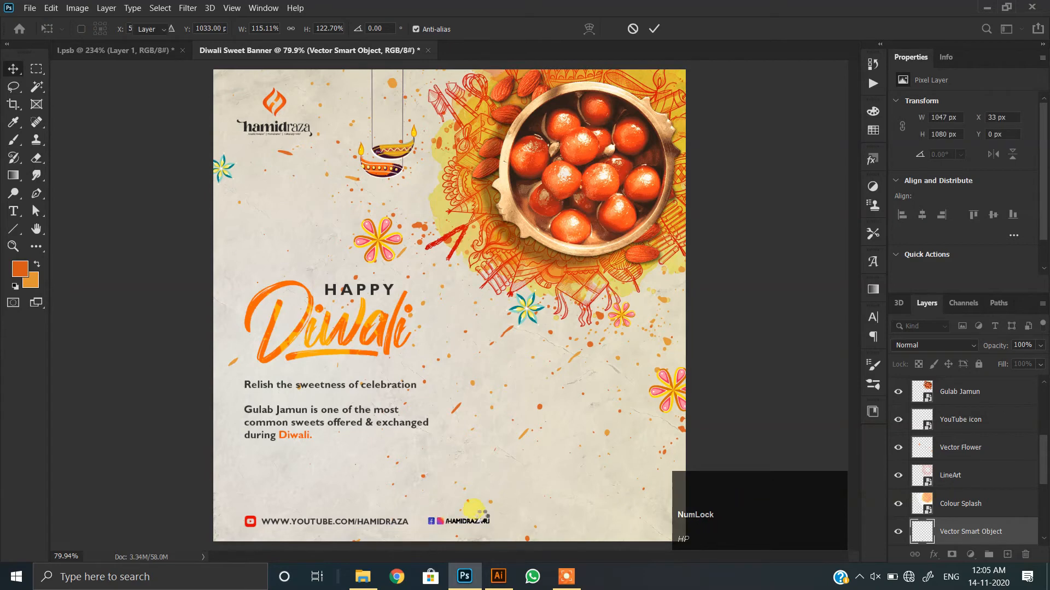
# Move the social media handle to the banner's lower-right corner and scale it to about 156 × 18 px at X 862, Y 1023 px.
pyautogui.scroll(4, 481, 458)
pyautogui.moveTo(484, 441); pyautogui.dragTo(346, 257)
pyautogui.scroll(1, 318, 377)
pyautogui.moveTo(317, 377); pyautogui.dragTo(595, 378)
pyautogui.hotkey('ctrl', 't')
pyautogui.keyDown('shift'); pyautogui.moveTo(530, 376); pyautogui.dragTo(517, 372); pyautogui.keyUp('shift')
pyautogui.doubleClick(541, 385)
pyautogui.scroll(-3, 457, 347)
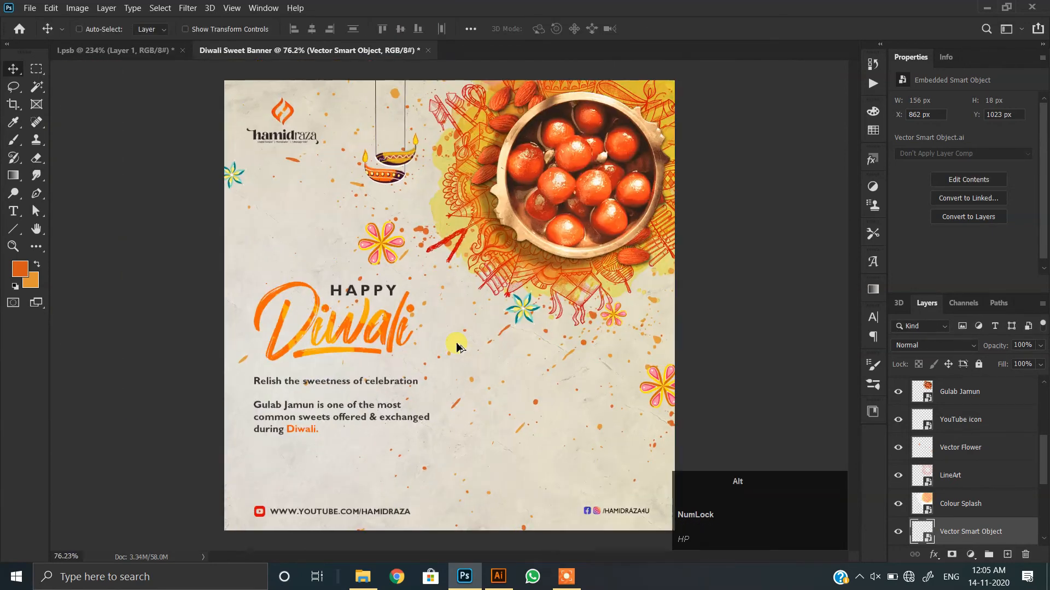
# Draw a horizontal line about 89 px long from the social media handle past the banner's right edge and give it a dark fill.
pyautogui.scroll(5, 475, 493)
pyautogui.moveTo(169, 320); pyautogui.dragTo(3, 258)
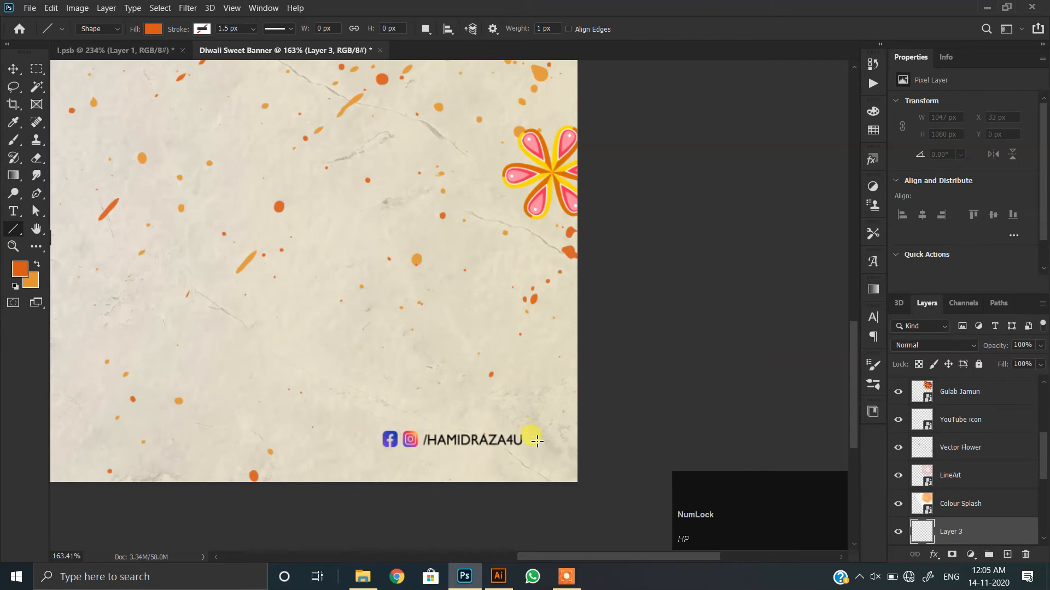
pyautogui.keyDown('shift'); pyautogui.moveTo(529, 439); pyautogui.dragTo(609, 439); pyautogui.keyUp('shift')
pyautogui.click(152, 31)
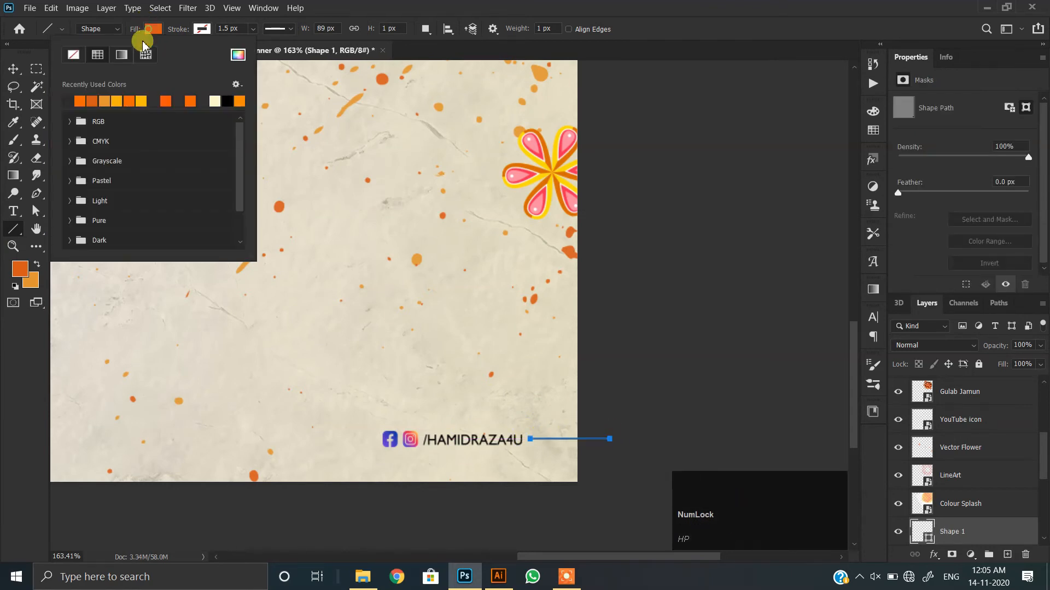
pyautogui.click(12, 69)
# Set the height of the line beside the social media handle to 3 px.
pyautogui.keyDown('alt'); pyautogui.scroll(2, 523, 428); pyautogui.keyUp('alt')
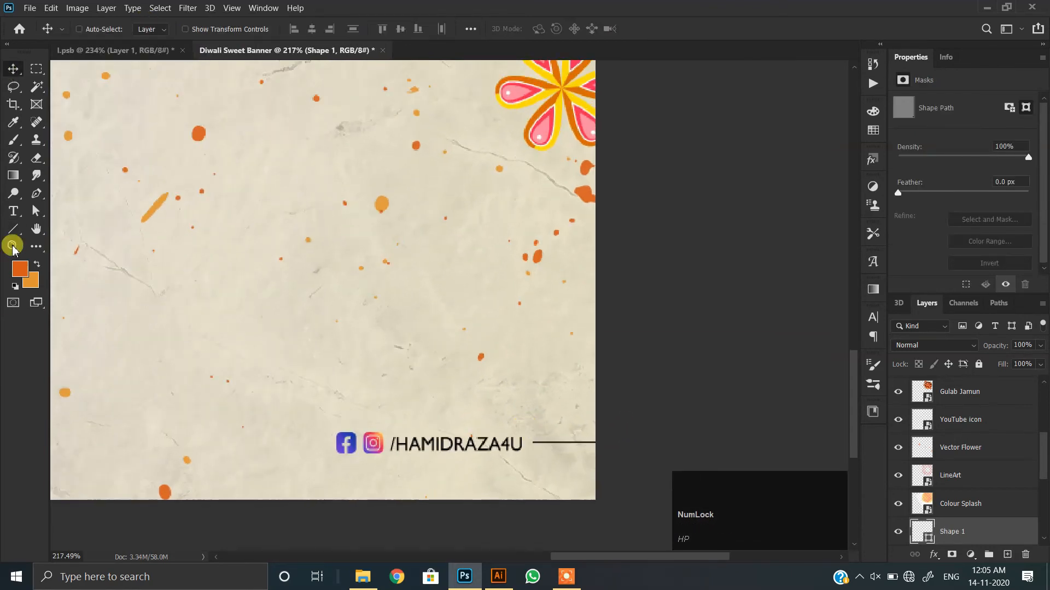
pyautogui.press('u')
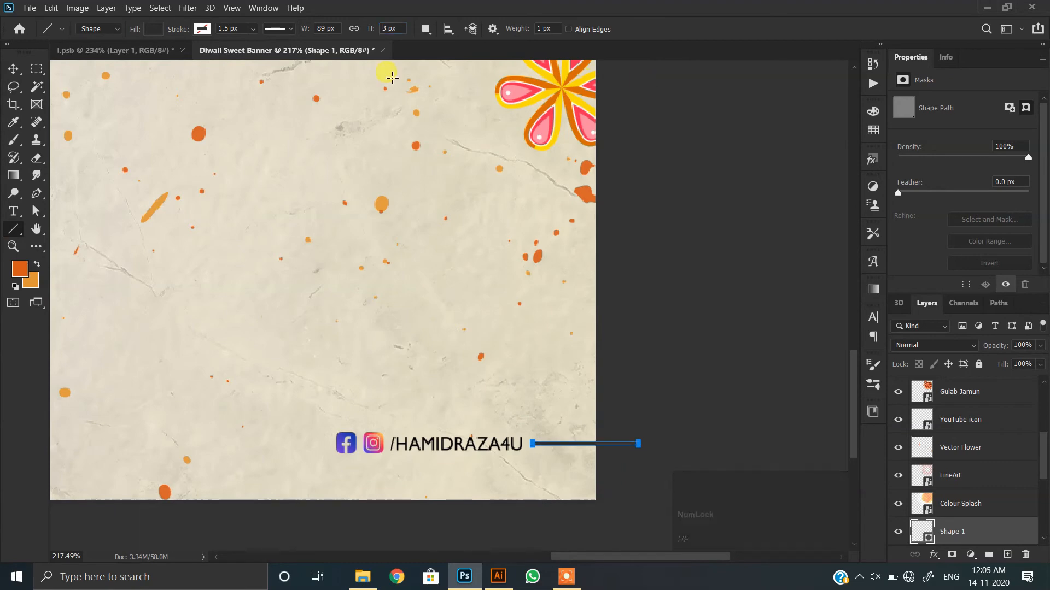
pyautogui.click(14, 69)
pyautogui.keyDown('alt'); pyautogui.scroll(-4, 420, 350); pyautogui.keyUp('alt')
# Draw a horizontal orange divider line about 405 px long between the tagline and the Gulab Jamun paragraph on a new layer, and adjust its height.
pyautogui.keyDown('space'); pyautogui.moveTo(322, 315); pyautogui.dragTo(433, 347); pyautogui.keyUp('space')
pyautogui.keyDown('alt'); pyautogui.scroll(-2, 434, 350); pyautogui.keyUp('alt')
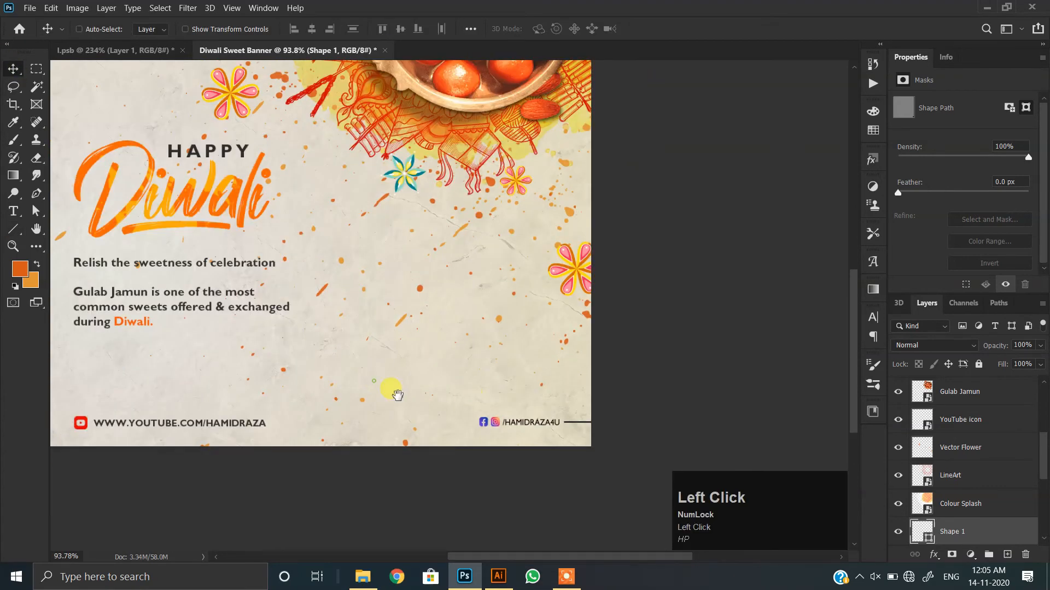
pyautogui.keyDown('space'); pyautogui.moveTo(375, 380); pyautogui.dragTo(497, 432); pyautogui.keyUp('space')
pyautogui.click(11, 229)
pyautogui.click(1026, 558)
pyautogui.keyDown('alt'); pyautogui.scroll(2, 300, 312); pyautogui.keyUp('alt')
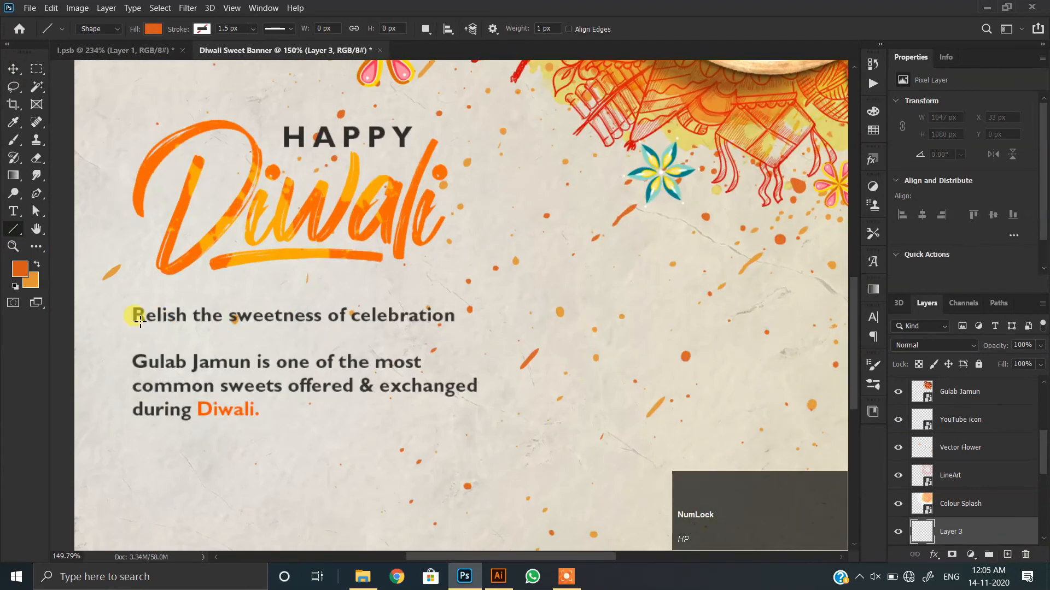
pyautogui.moveTo(133, 337); pyautogui.dragTo(465, 338)
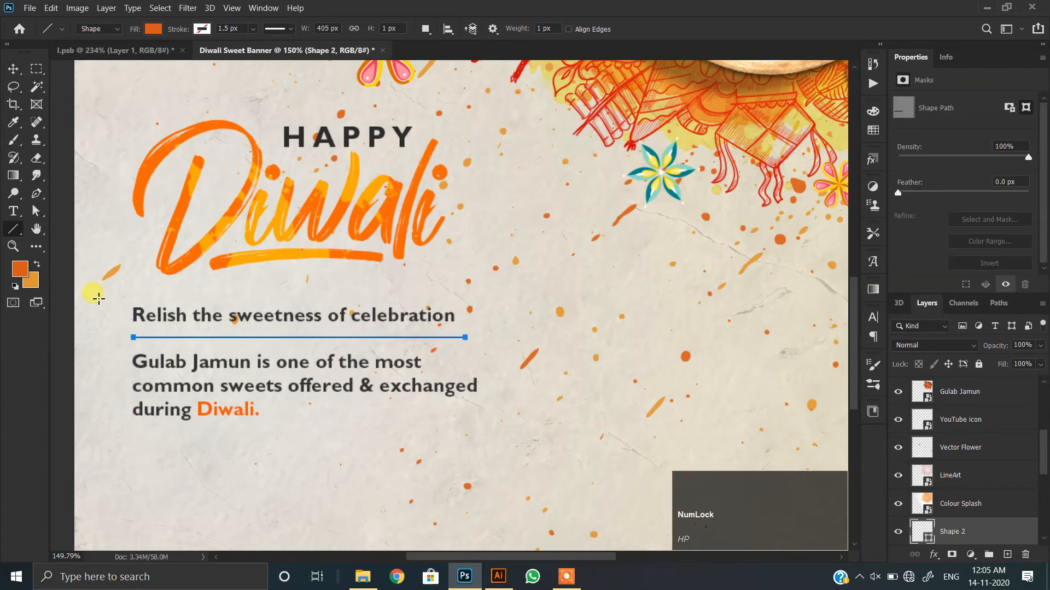
pyautogui.click(392, 28)
pyautogui.click(12, 66)
pyautogui.keyDown('alt'); pyautogui.scroll(-5, 276, 300); pyautogui.keyUp('alt')
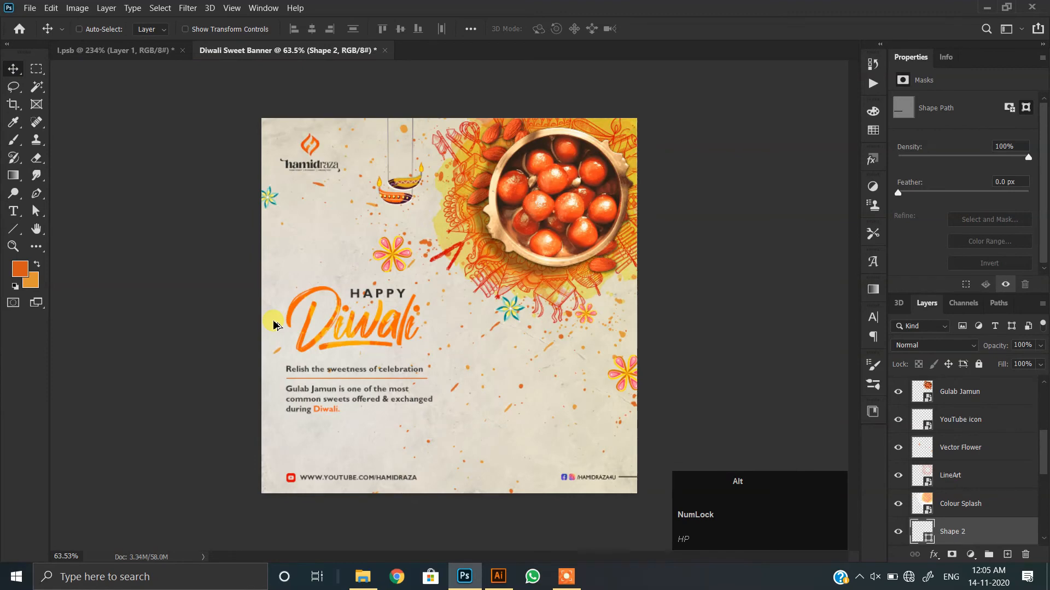
# Move the tagline, divider line and Gulab Jamun paragraph together slightly down.
pyautogui.keyDown('alt'); pyautogui.scroll(1, 274, 325); pyautogui.keyUp('alt')
pyautogui.scroll(-3, 968, 520)
pyautogui.scroll(4, 977, 518)
pyautogui.scroll(1, 977, 516)
pyautogui.keyDown('ctrl'); pyautogui.click(966, 398); pyautogui.keyUp('ctrl')
pyautogui.moveTo(291, 395); pyautogui.dragTo(292, 409)
# Move the "Diwali" lettering slightly down, and lower the "HAPPY" text to about Y 506 px.
pyautogui.keyDown('alt'); pyautogui.scroll(3, 292, 405); pyautogui.keyUp('alt')
pyautogui.keyDown('ctrl'); pyautogui.click(278, 356); pyautogui.keyUp('ctrl')
pyautogui.moveTo(278, 353); pyautogui.dragTo(277, 364)
pyautogui.keyDown('ctrl'); pyautogui.doubleClick(344, 278); pyautogui.keyUp('ctrl')
pyautogui.click(14, 69)
pyautogui.keyDown('alt'); pyautogui.scroll(3, 387, 275); pyautogui.keyUp('alt')
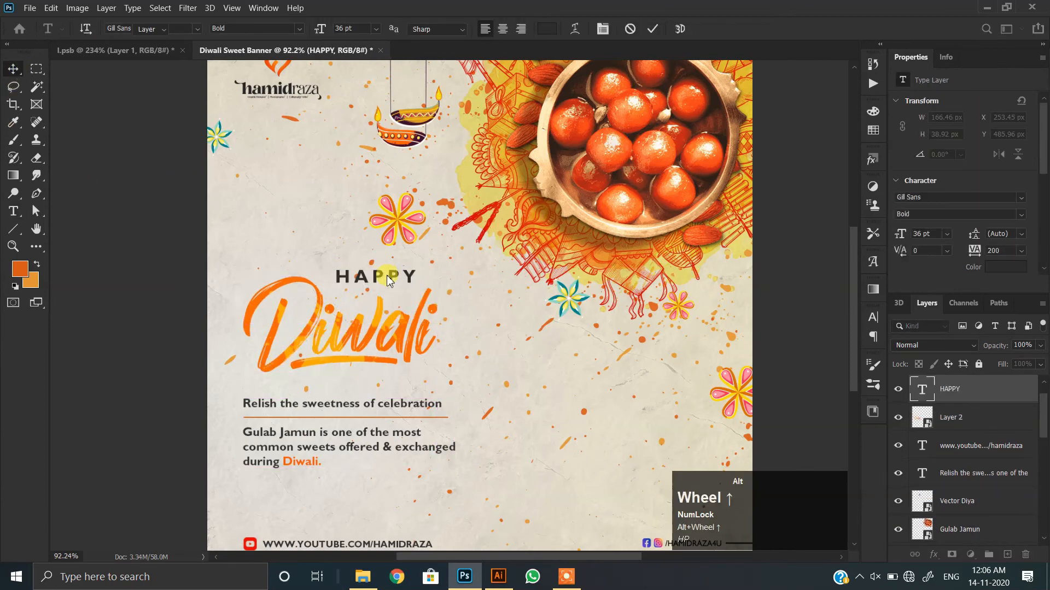
pyautogui.moveTo(367, 282); pyautogui.dragTo(367, 297)
pyautogui.keyDown('alt'); pyautogui.scroll(-4, 367, 295); pyautogui.keyUp('alt')
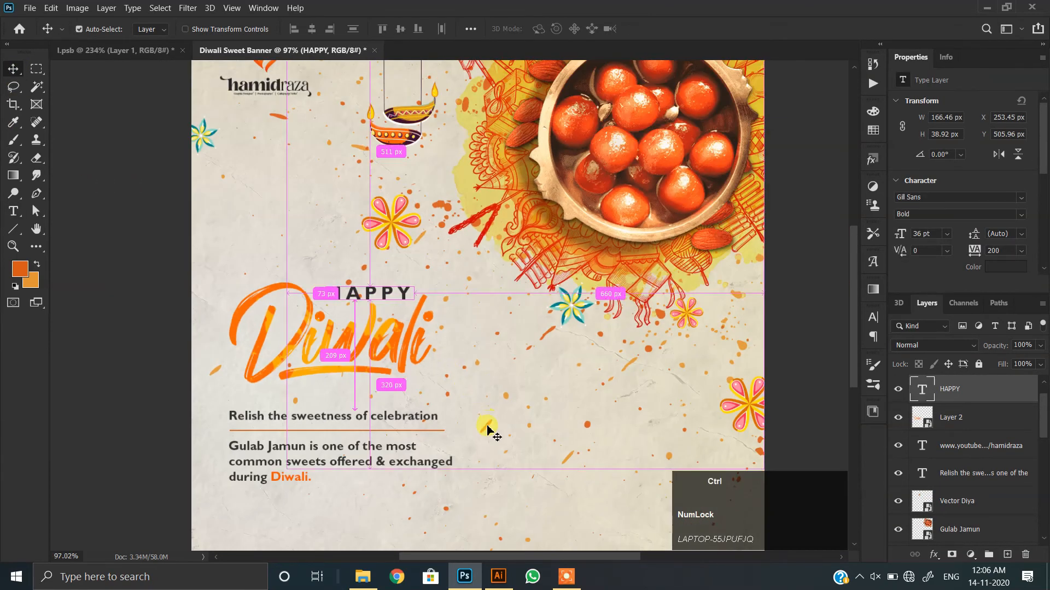
# Erase the paint splashes around the heading and body text on Layer 1 with a 70 px eraser.
pyautogui.keyDown('ctrl'); pyautogui.click(487, 426); pyautogui.keyUp('ctrl')
pyautogui.scroll(-2, 481, 429)
pyautogui.keyDown('ctrl'); pyautogui.click(444, 439); pyautogui.keyUp('ctrl')
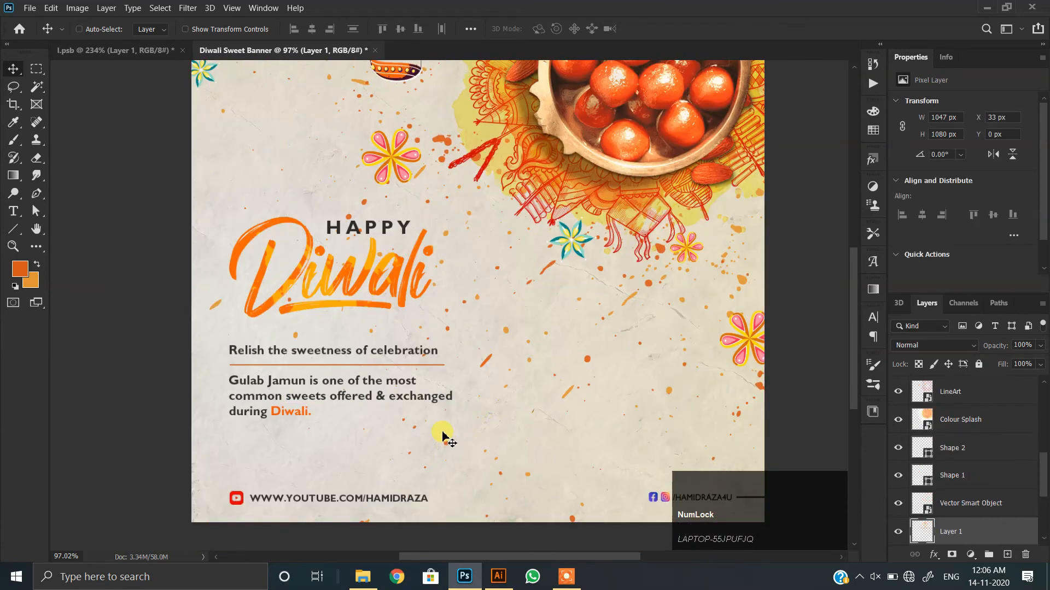
pyautogui.click(36, 157)
pyautogui.keyDown('alt'); pyautogui.scroll(2, 336, 178); pyautogui.keyUp('alt')
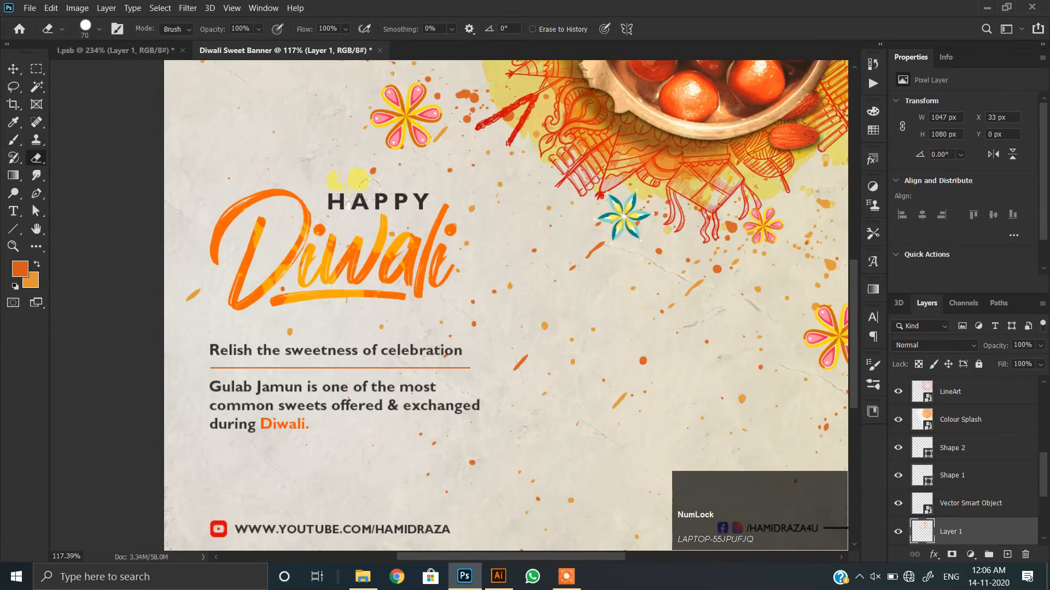
pyautogui.scroll(-2, 287, 284)
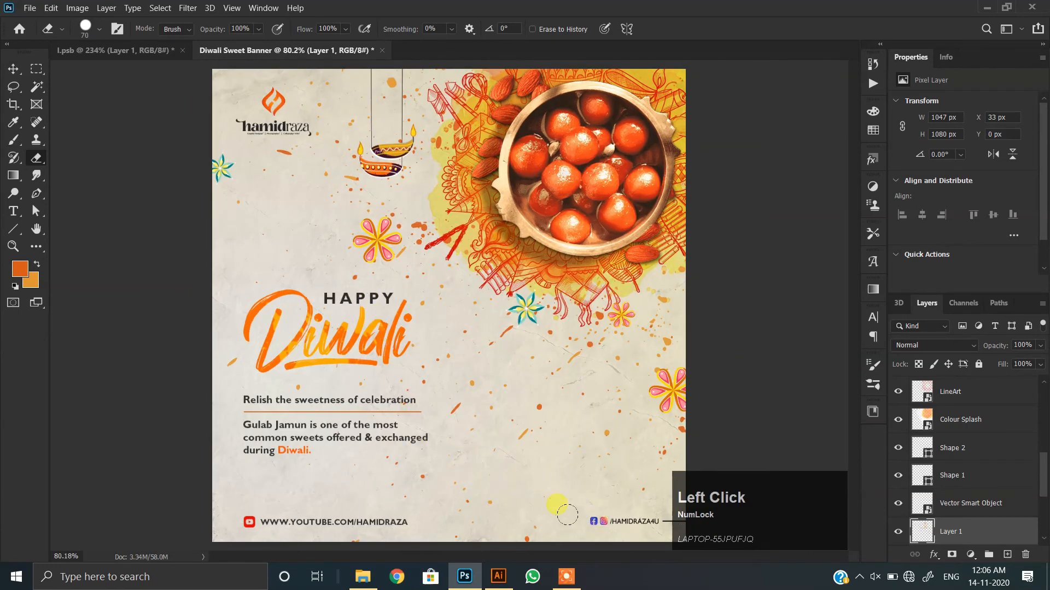
pyautogui.keyDown('alt'); pyautogui.scroll(-2, 337, 252); pyautogui.keyUp('alt')
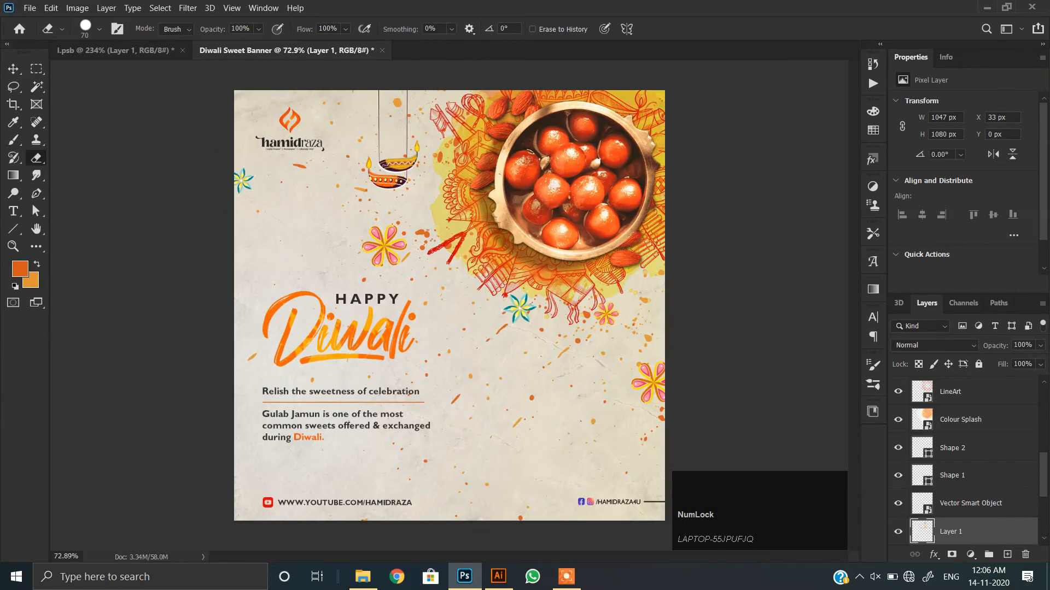
# Move the hanging diyas slightly left to X 290, Y -49 px.
pyautogui.press('v')
pyautogui.moveTo(408, 177); pyautogui.dragTo(392, 178)
pyautogui.scroll(-1, 348, 269)
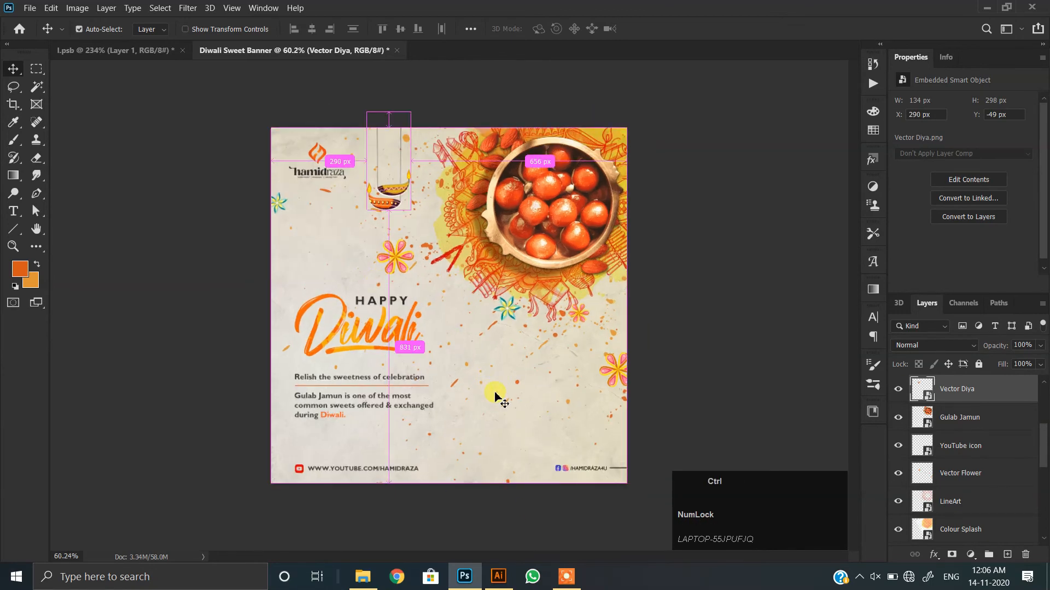
pyautogui.keyDown('alt'); pyautogui.scroll(3, 494, 393); pyautogui.keyUp('alt')
# Stamp all visible layers into a new layer at the top of the stack and open it in the Camera Raw Filter.
pyautogui.scroll(2, 962, 410)
pyautogui.click(955, 393)
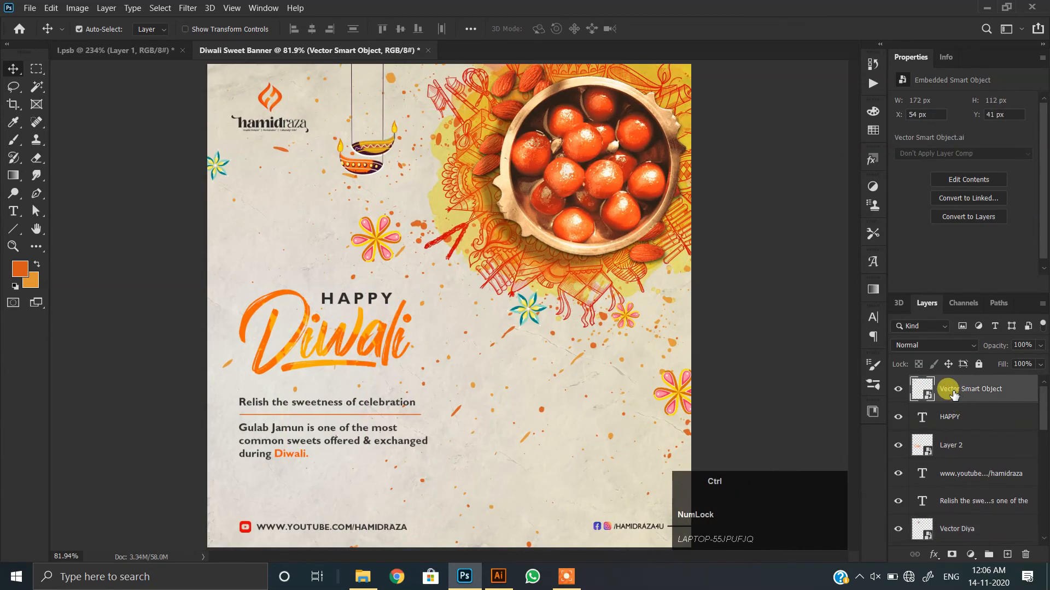
pyautogui.hotkey('ctrl', 'shift', 'alt', 'e')
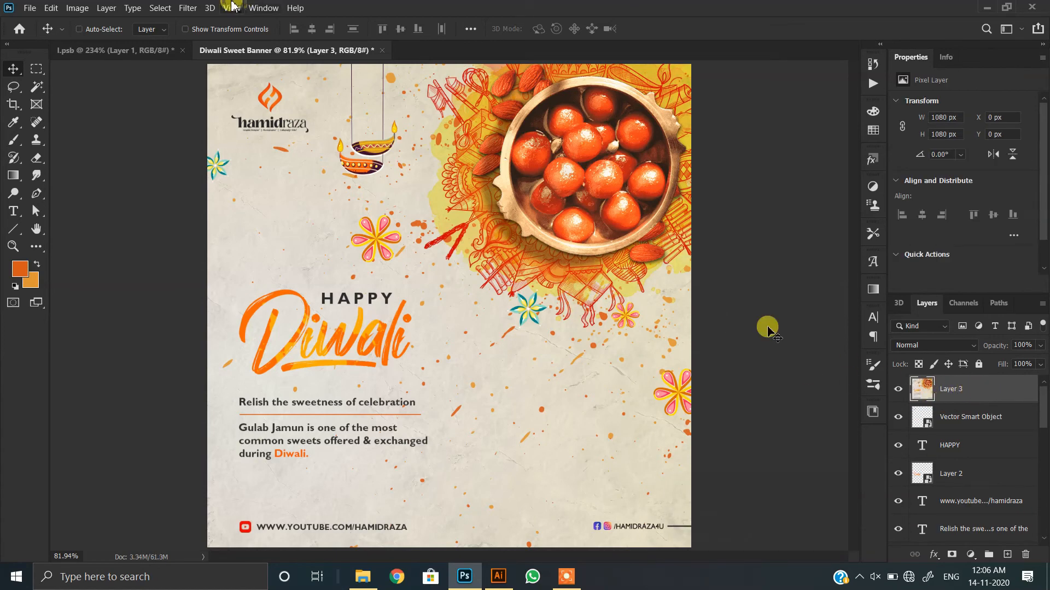
pyautogui.click(209, 8)
pyautogui.moveTo(187, 8)
pyautogui.click(203, 80)
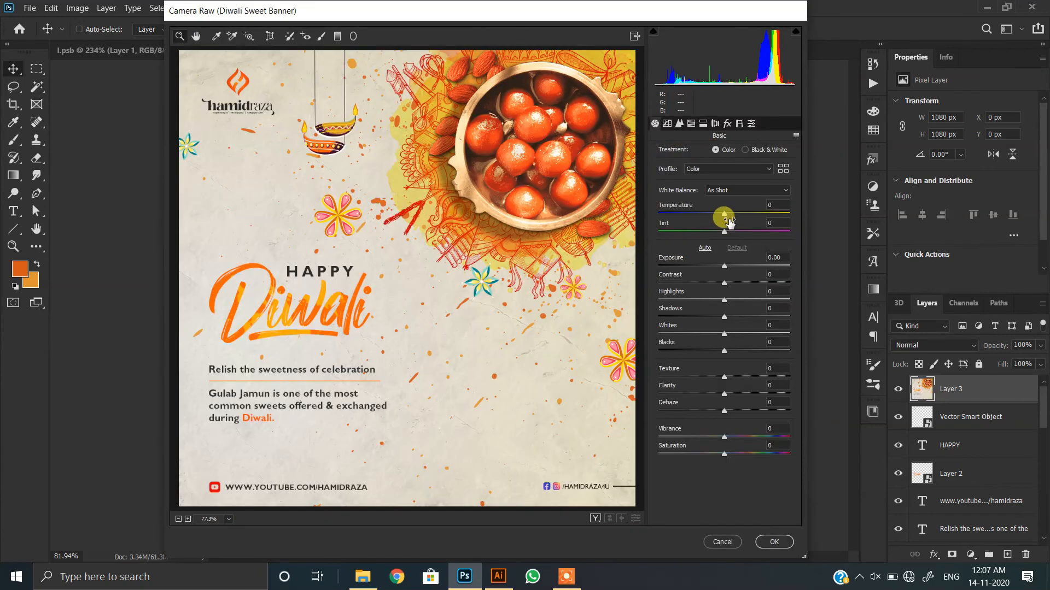
# Set the Camera Raw Temperature to -4, Vibrance to +21, Texture to +10, Clarity to +3 and Dehaze to +17.
pyautogui.moveTo(728, 217); pyautogui.dragTo(722, 214)
pyautogui.moveTo(724, 437); pyautogui.dragTo(738, 438)
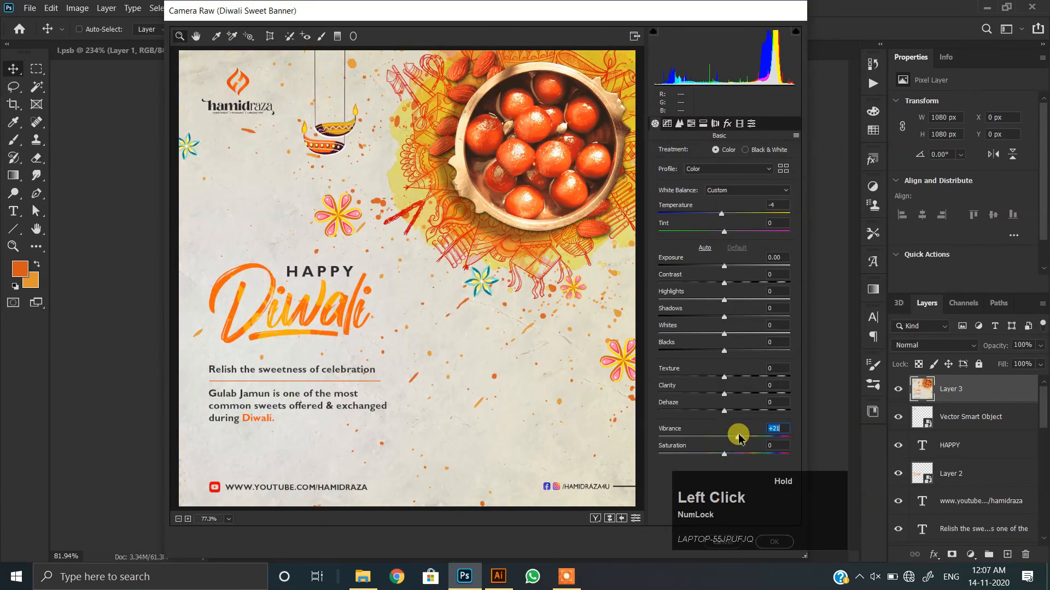
pyautogui.moveTo(720, 376); pyautogui.dragTo(736, 413)
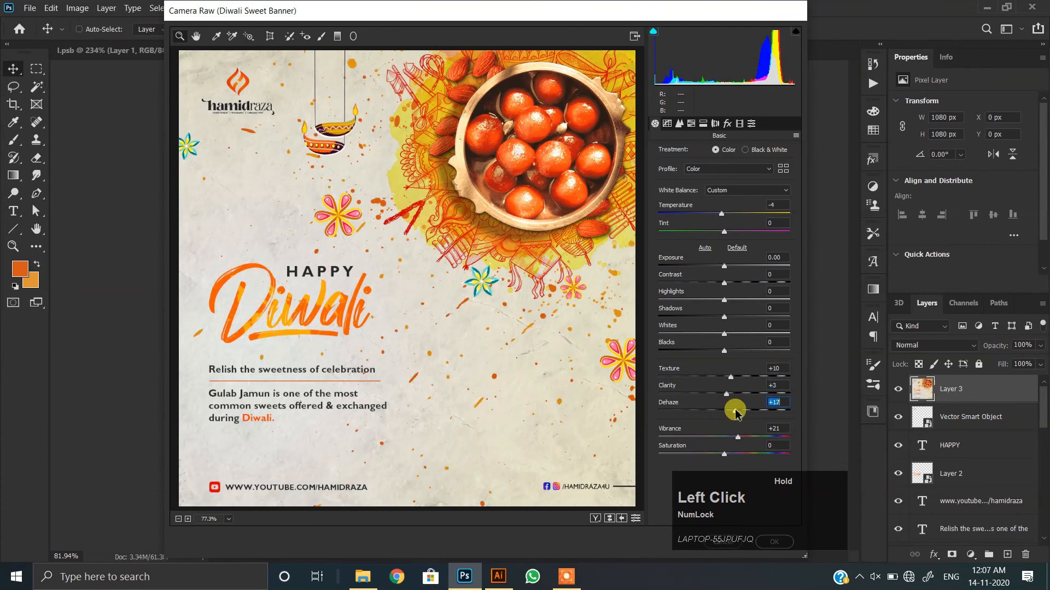
# Set Exposure to +0.10, Highlights to -23 and Blacks to -12, and apply the Camera Raw adjustments to the merged layer.
pyautogui.moveTo(723, 268); pyautogui.dragTo(707, 304)
pyautogui.moveTo(723, 349); pyautogui.dragTo(717, 353)
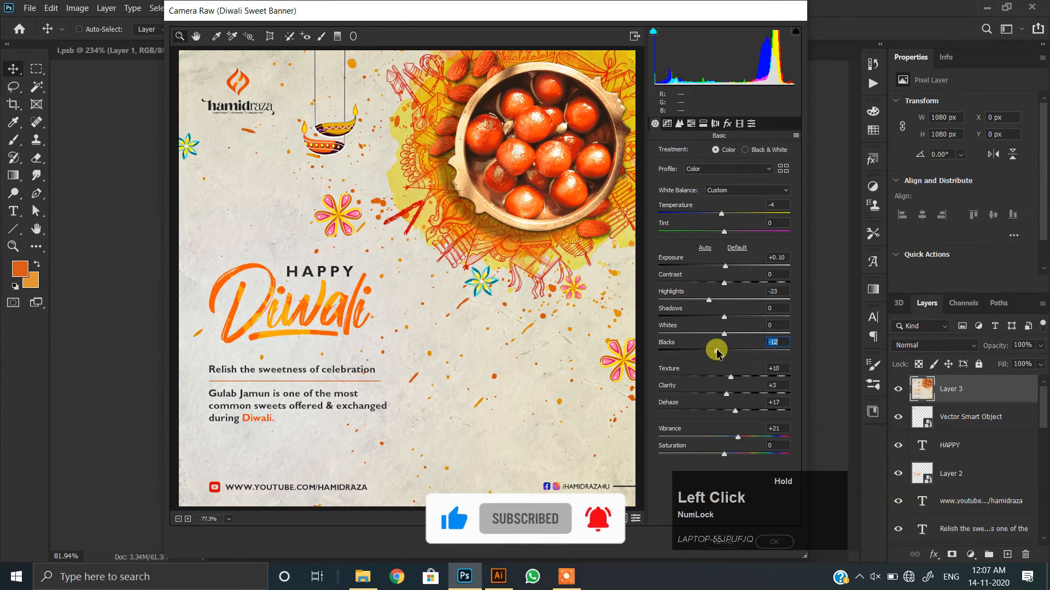
pyautogui.click(774, 541)
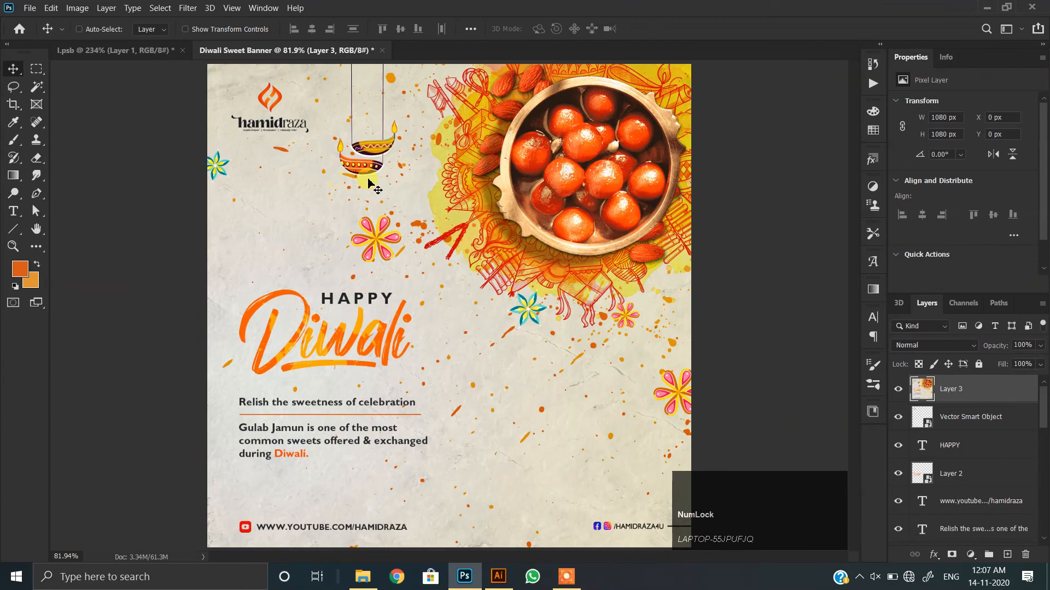
pyautogui.keyDown('alt'); pyautogui.scroll(-1, 372, 183); pyautogui.keyUp('alt')
pyautogui.keyDown('alt'); pyautogui.scroll(1, 373, 180); pyautogui.keyUp('alt')
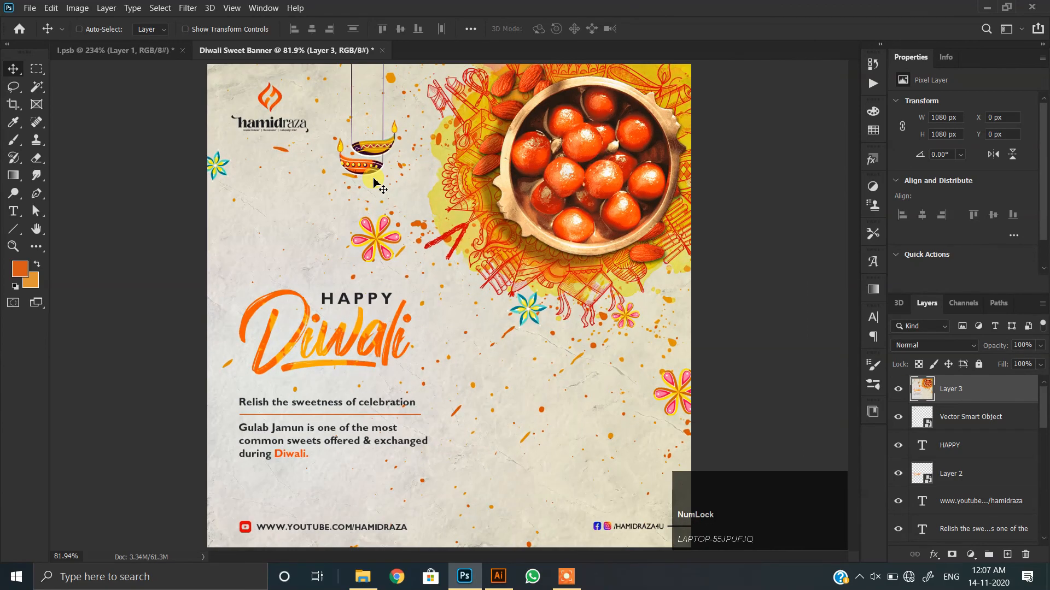